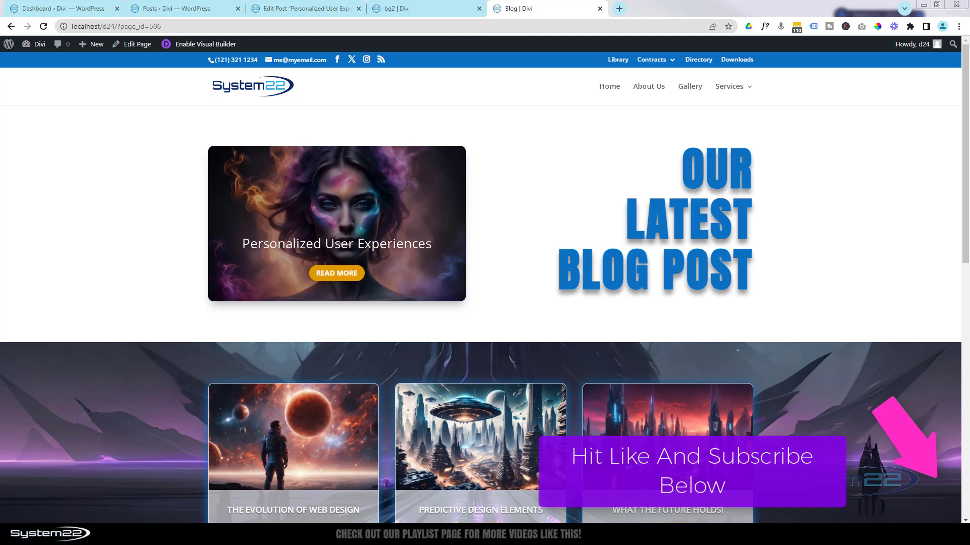
Open the blog page in the Visual Builder and delete the existing post slider beside the "Our Latest Blog Post" heading
scroll(953, 91, down, 5)
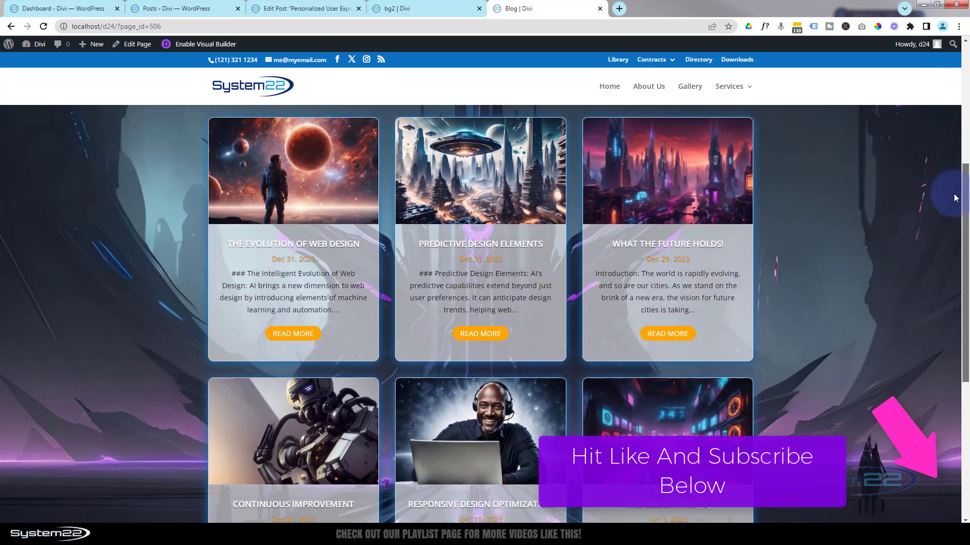
scroll(952, 207, down, 2)
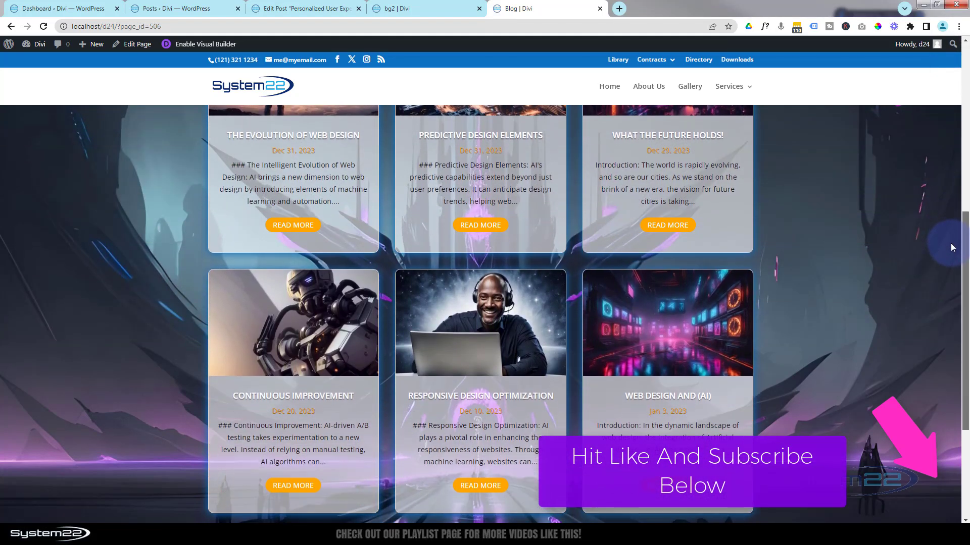
drag(951, 243, 966, 81)
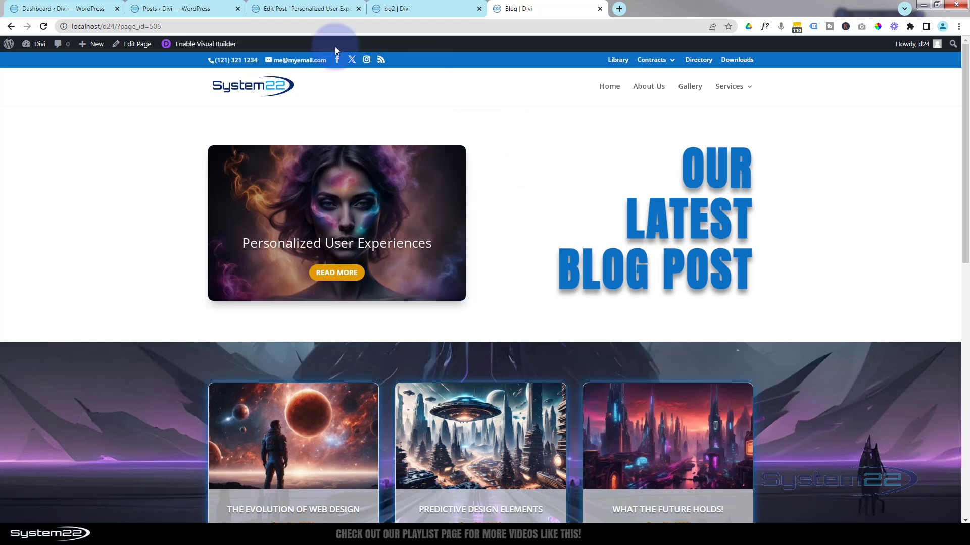
click(227, 47)
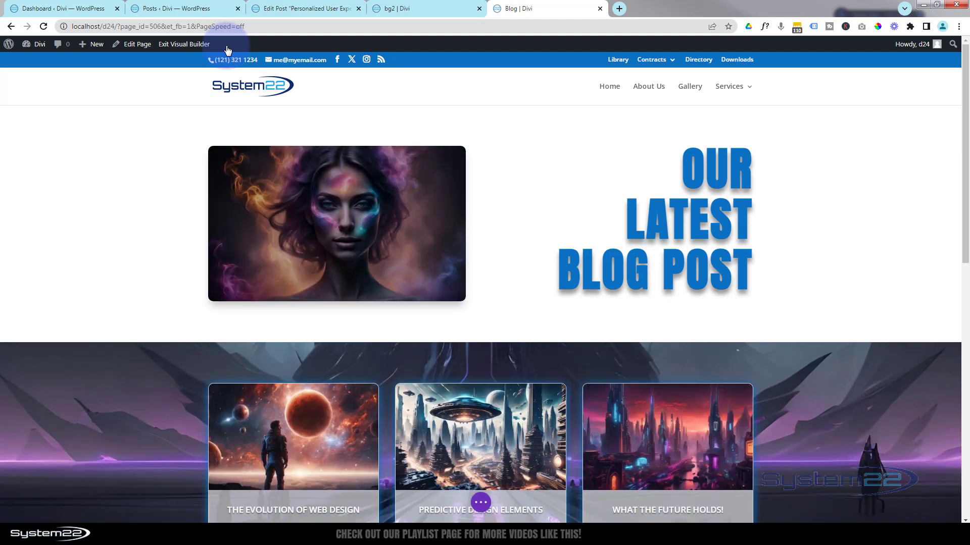
mouse_move(364, 175)
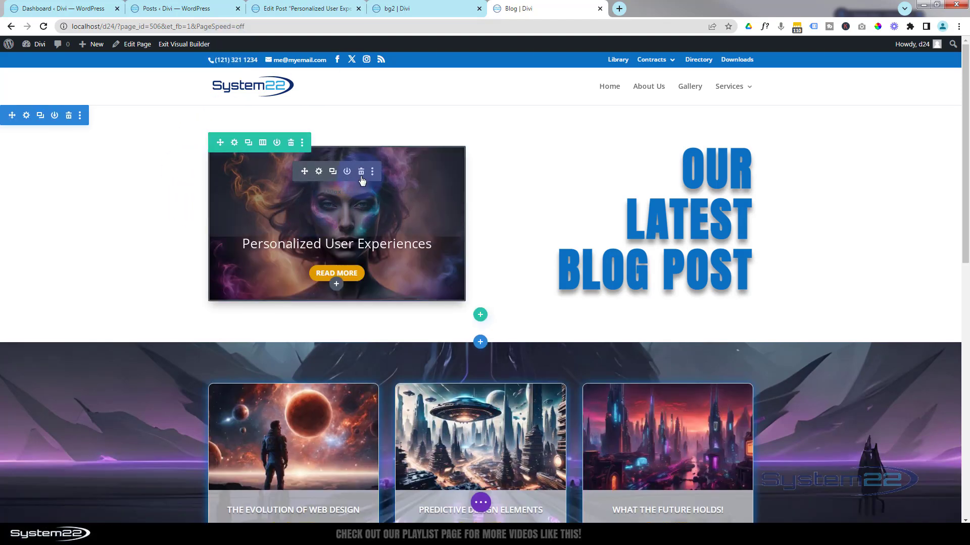
click(362, 172)
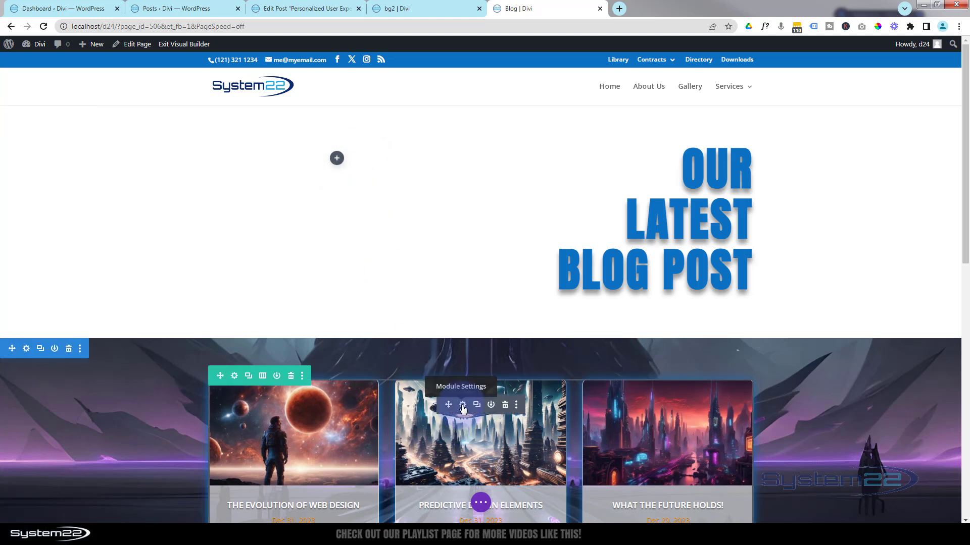
Clear the post offset number in the blog grid module's settings and save the module
click(463, 406)
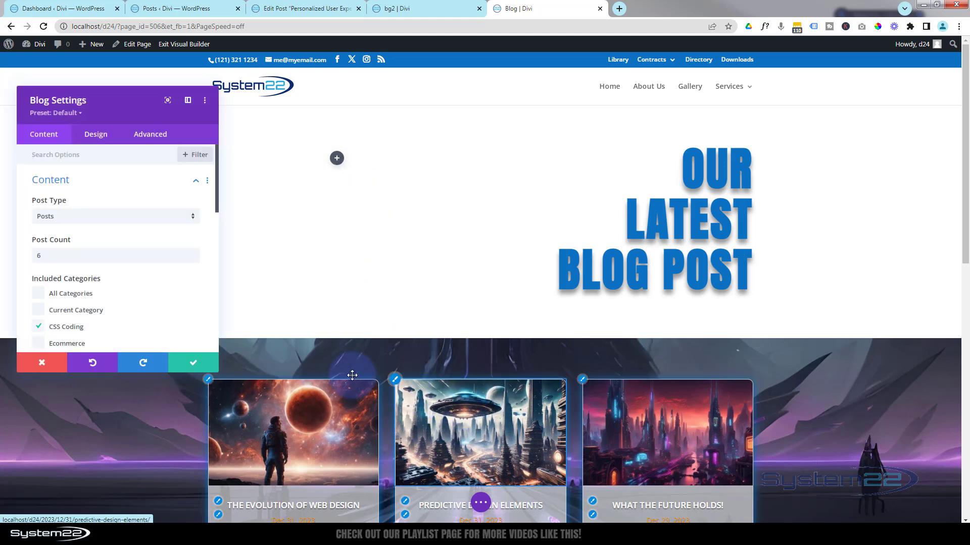
scroll(171, 303, down, 5)
drag(141, 288, 8, 284)
key(BackSpace)
click(194, 363)
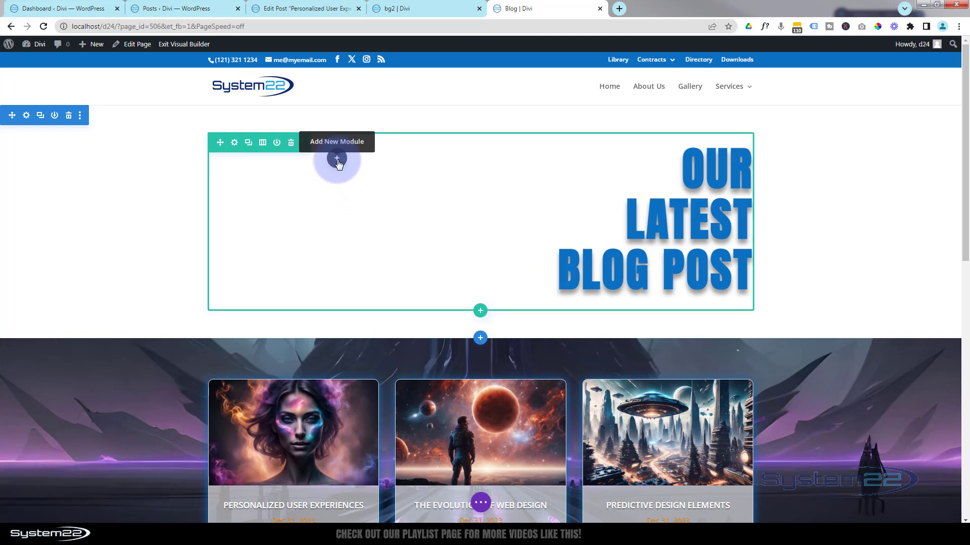
Insert a Post Slider module in the empty column beside the heading and move its settings window clear of the slider
click(336, 158)
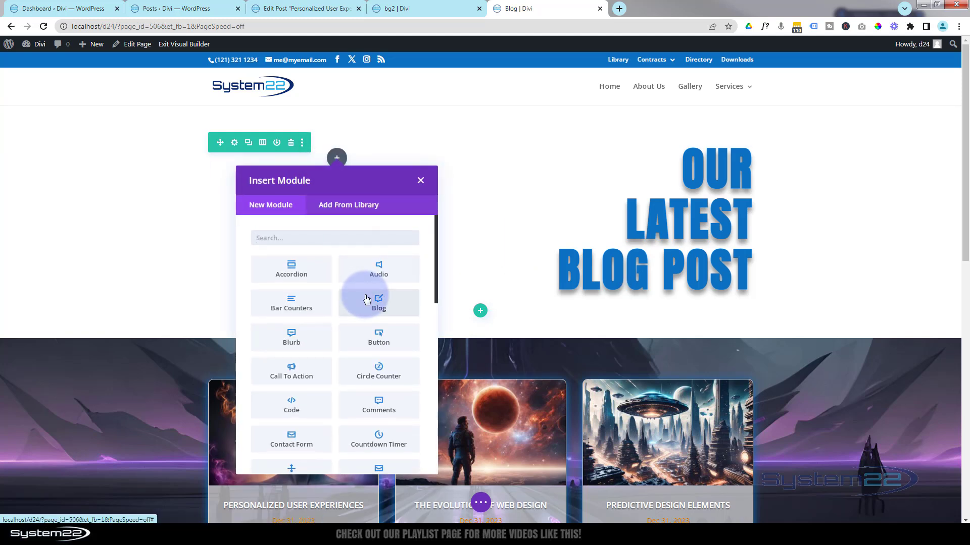
scroll(367, 297, down, 10)
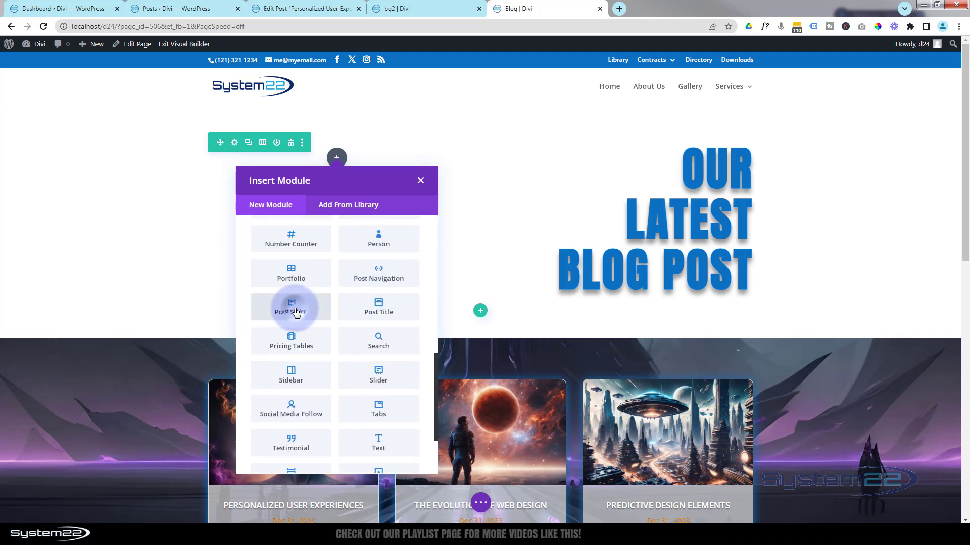
click(296, 309)
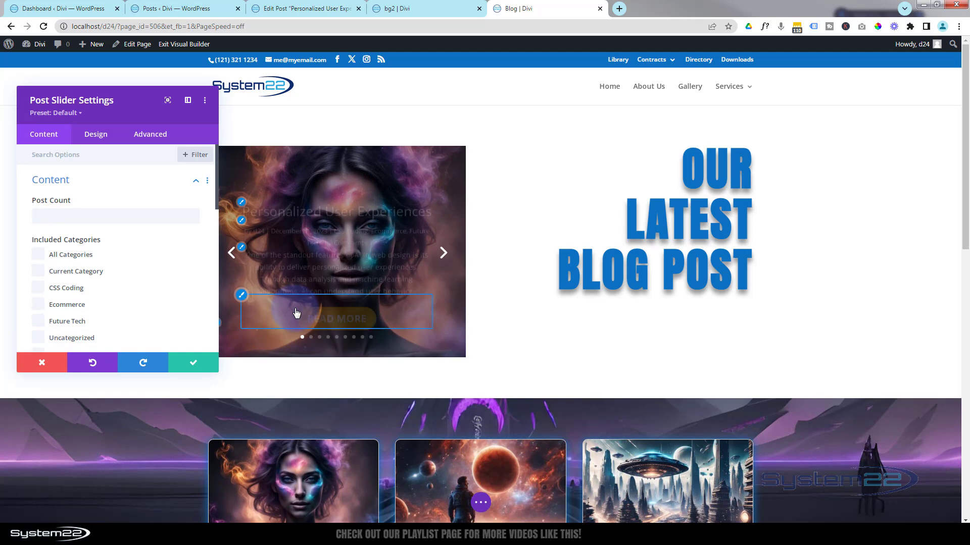
drag(137, 108, 678, 115)
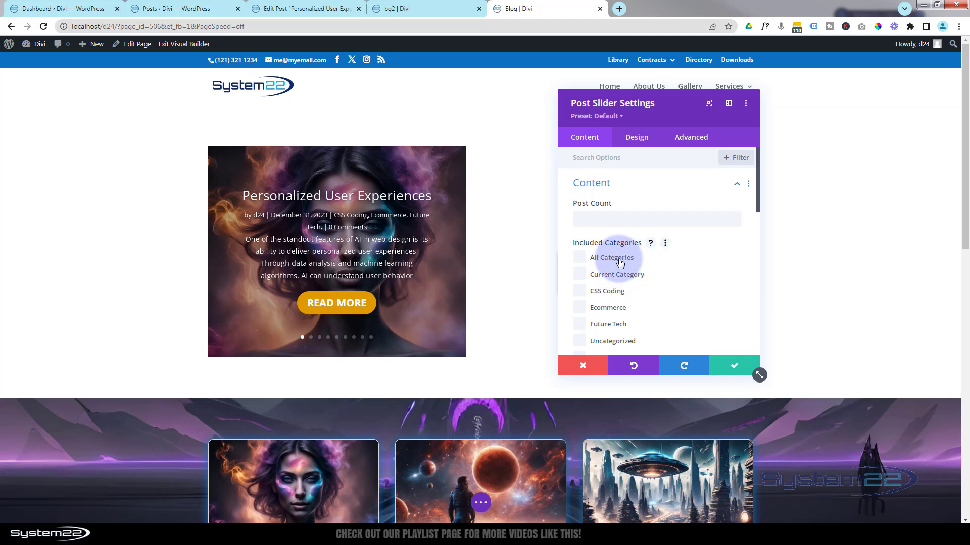
Limit the post slider to 3 posts from the Future Tech and Ecommerce categories
click(579, 324)
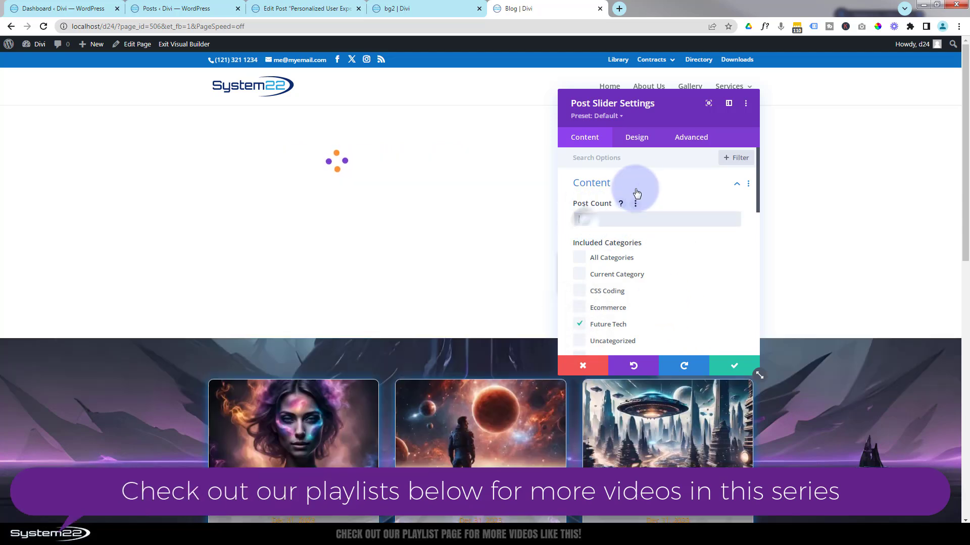
text(3)
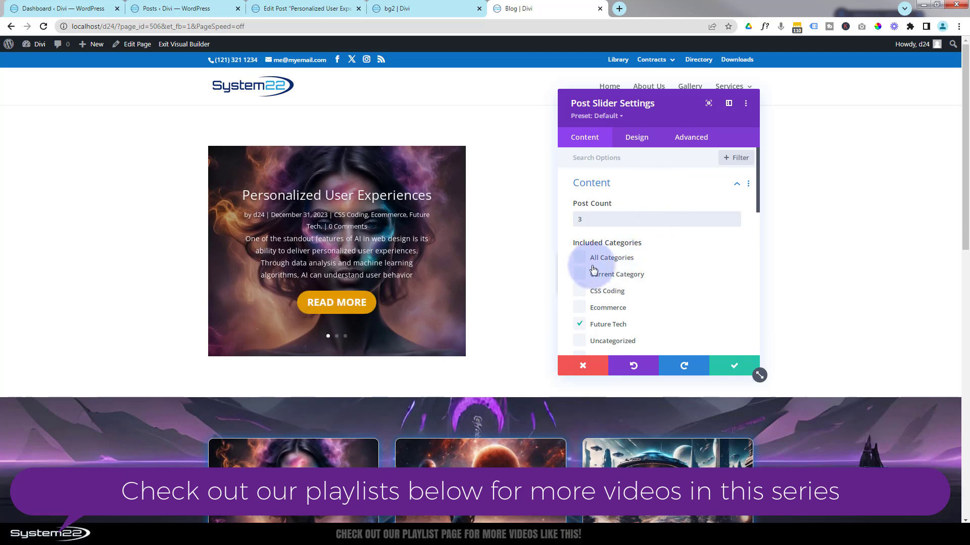
click(579, 307)
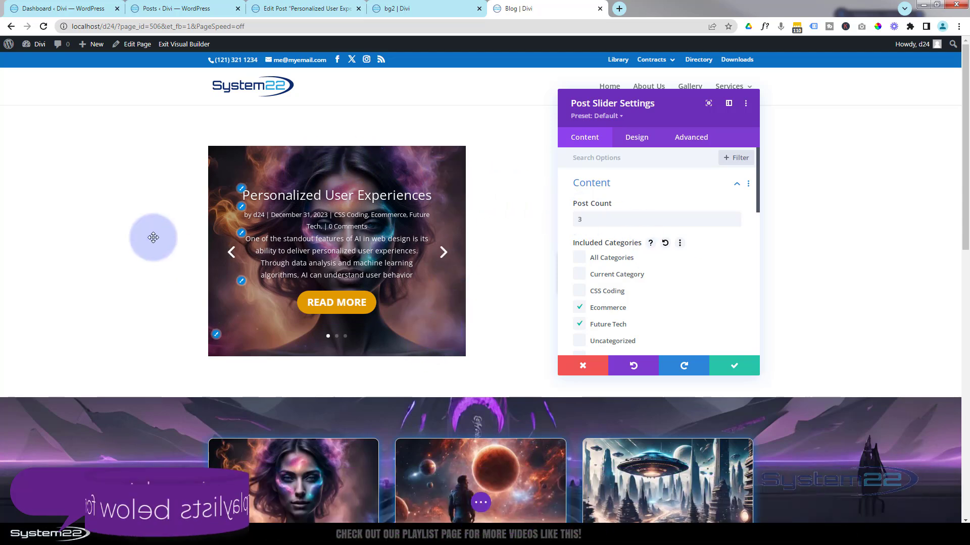
Compare the slider with the blog grid below, and set the slider's button text to "More info!"
scroll(181, 258, down, 5)
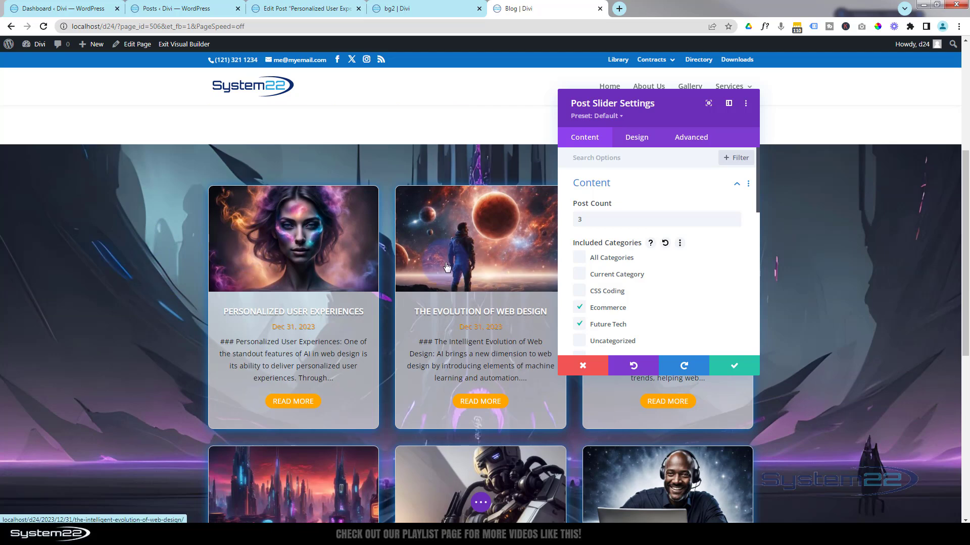
scroll(323, 260, up, 4)
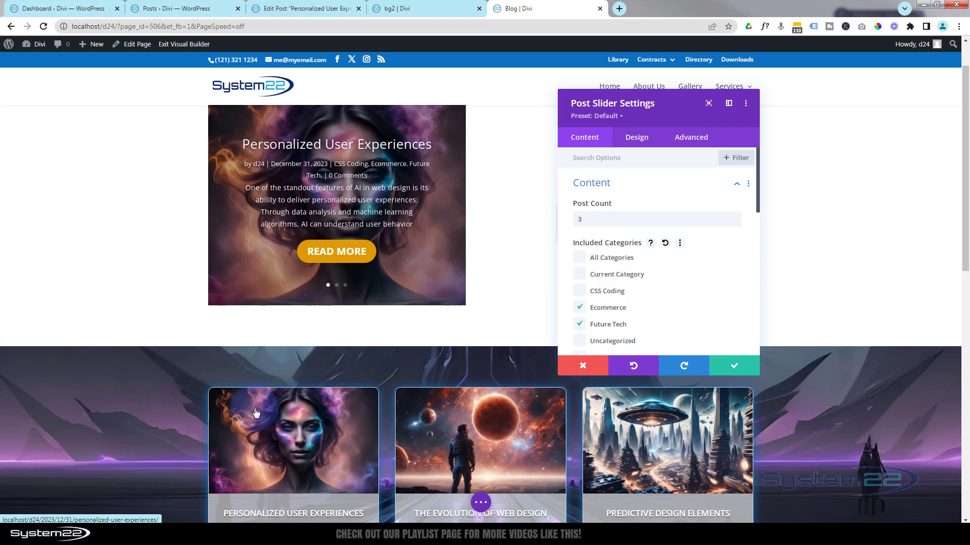
scroll(124, 203, up, 1)
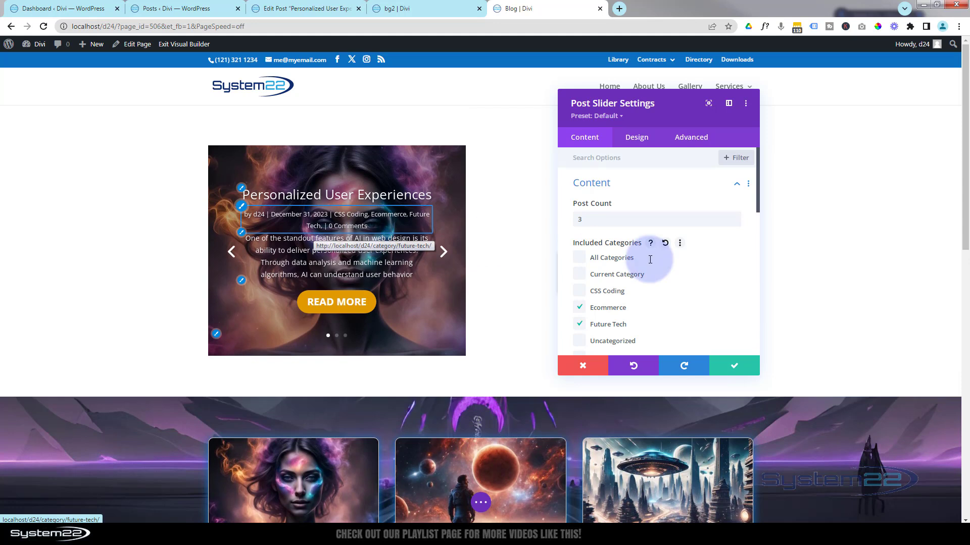
scroll(677, 279, down, 2)
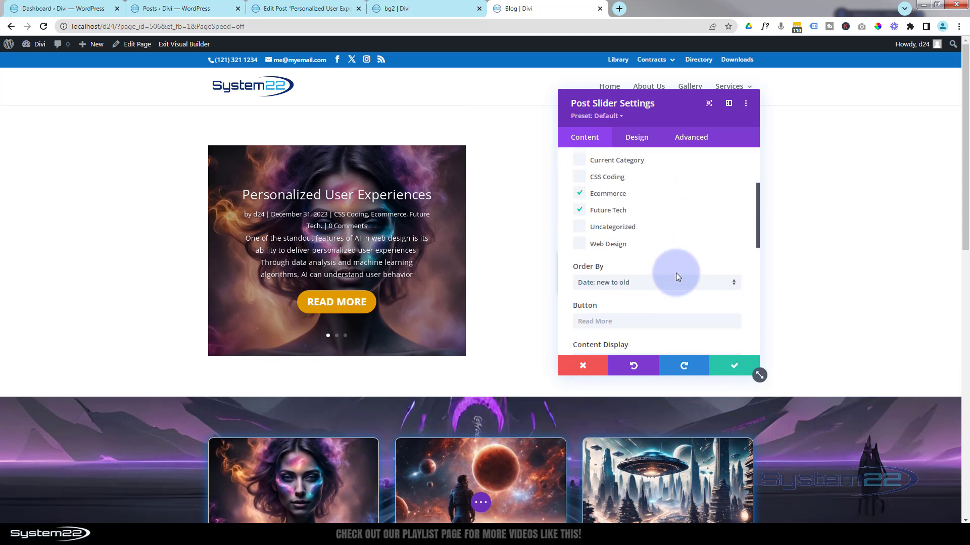
scroll(631, 243, down, 2)
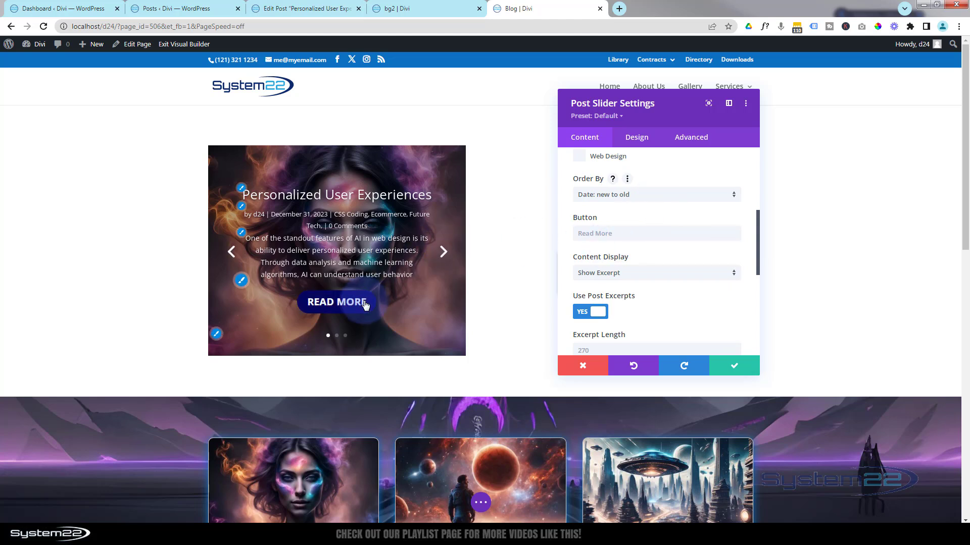
click(705, 232)
text(More info!)
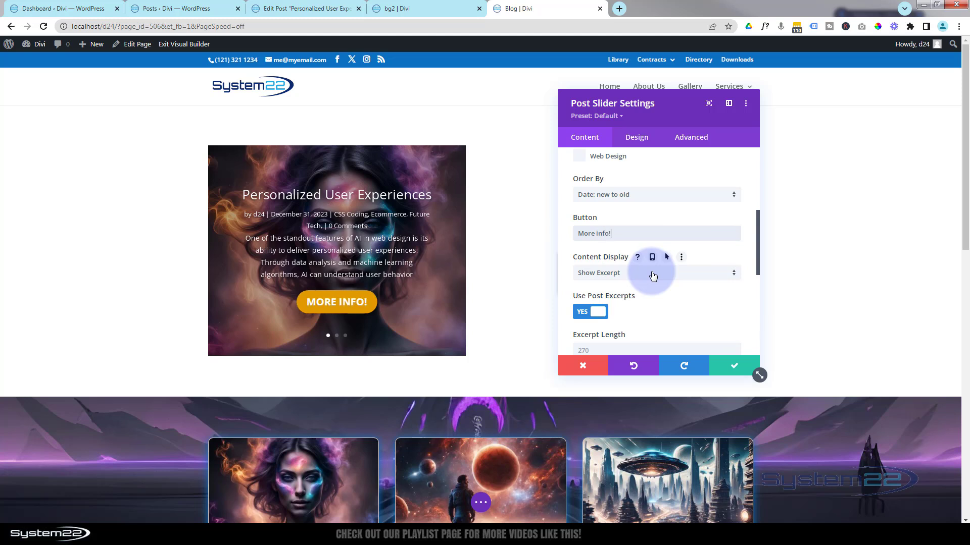
Turn off Use Post Excerpts for the slider and set the excerpt length to 150
scroll(656, 267, down, 1)
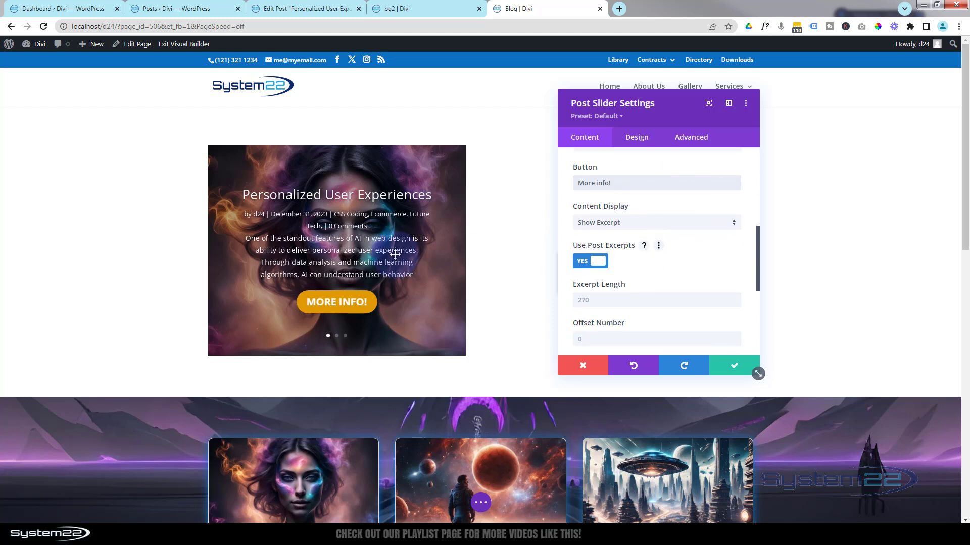
click(630, 250)
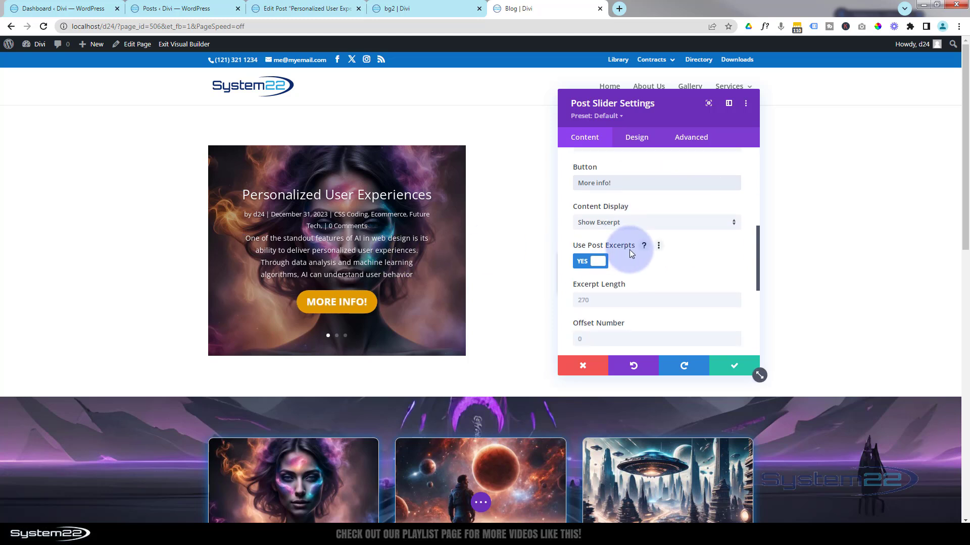
click(581, 263)
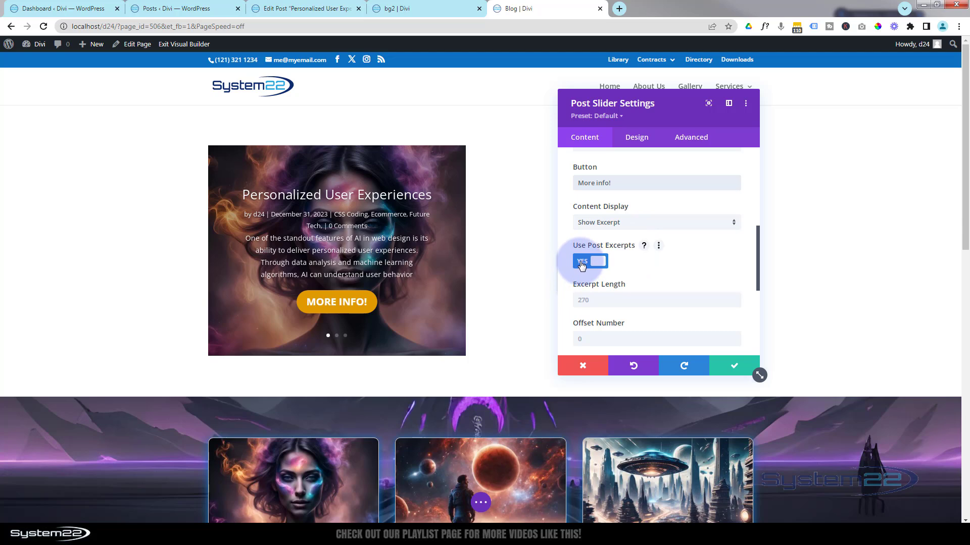
click(582, 264)
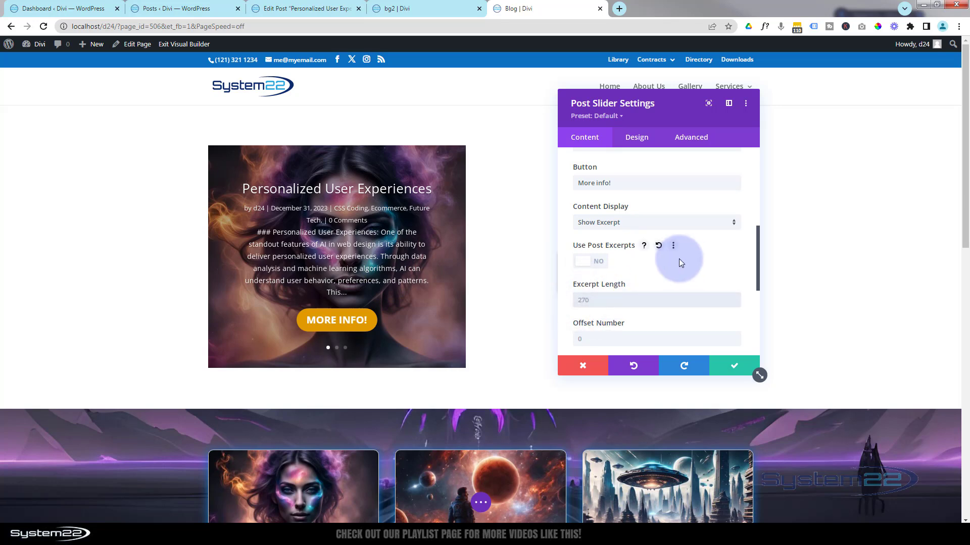
text(150)
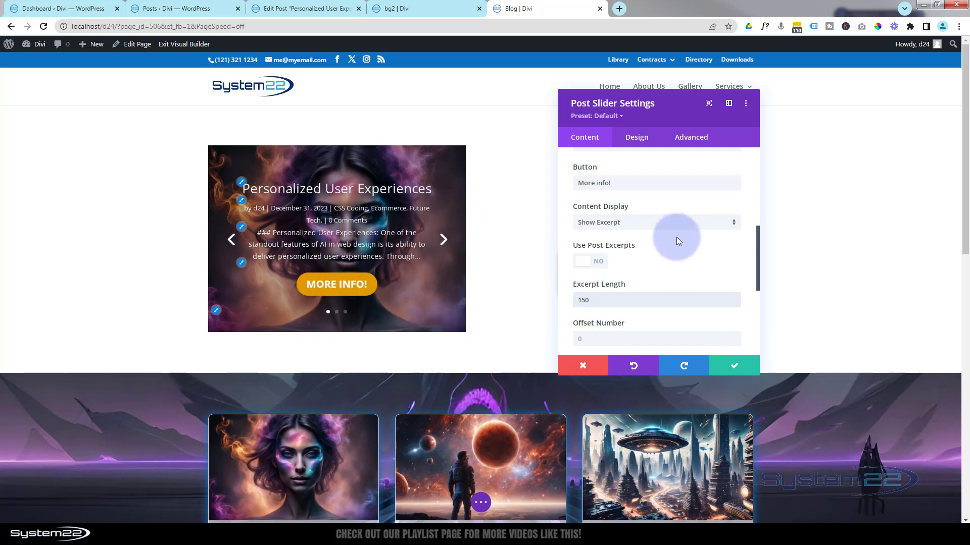
Turn off Show Post Meta in the slider's Elements settings
drag(757, 280, 725, 297)
click(617, 236)
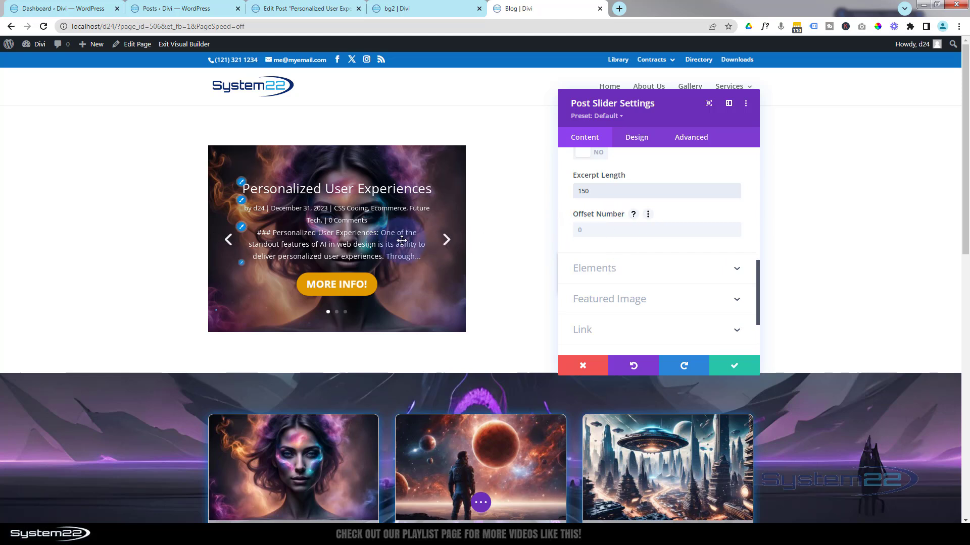
click(682, 265)
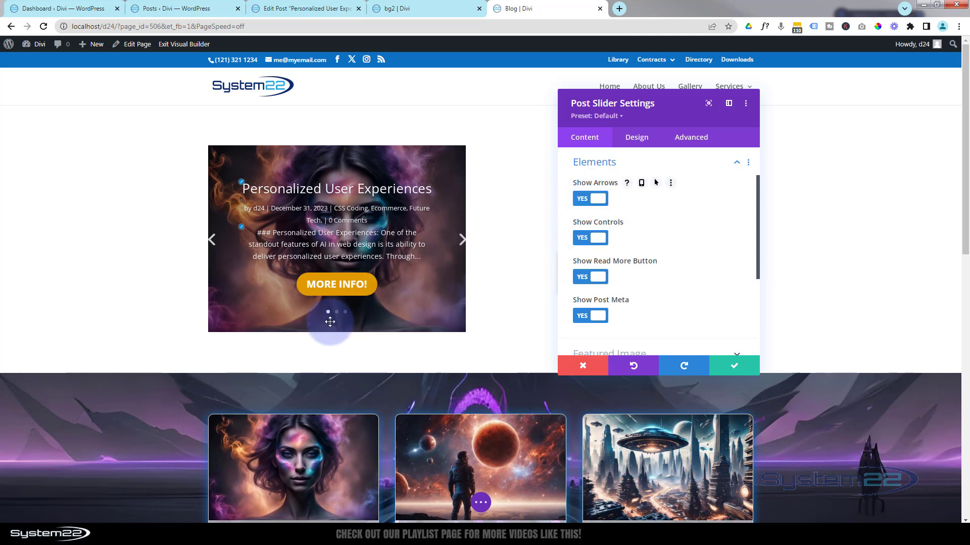
scroll(666, 244, down, 2)
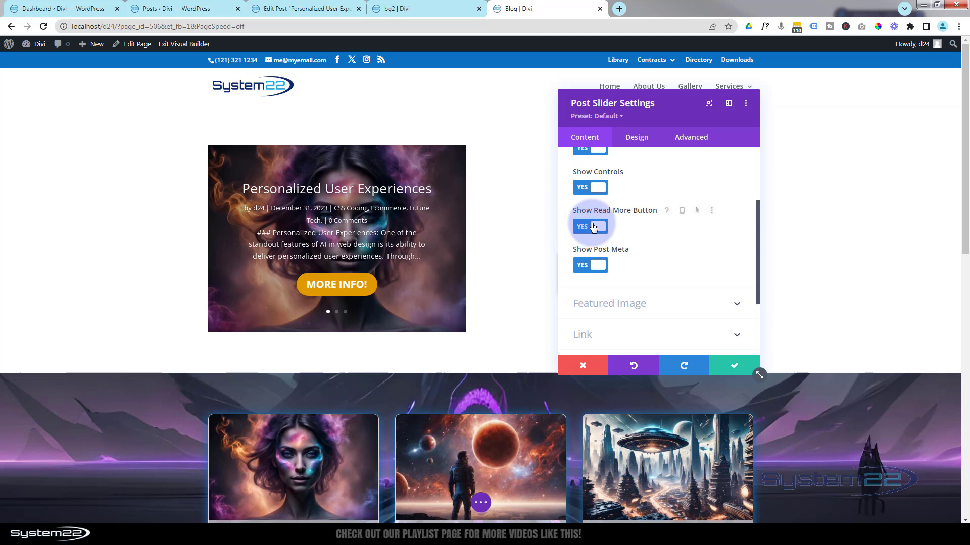
click(587, 265)
Try the Left placement for the slider's featured image and return the placement to Background
scroll(702, 261, down, 1)
click(694, 257)
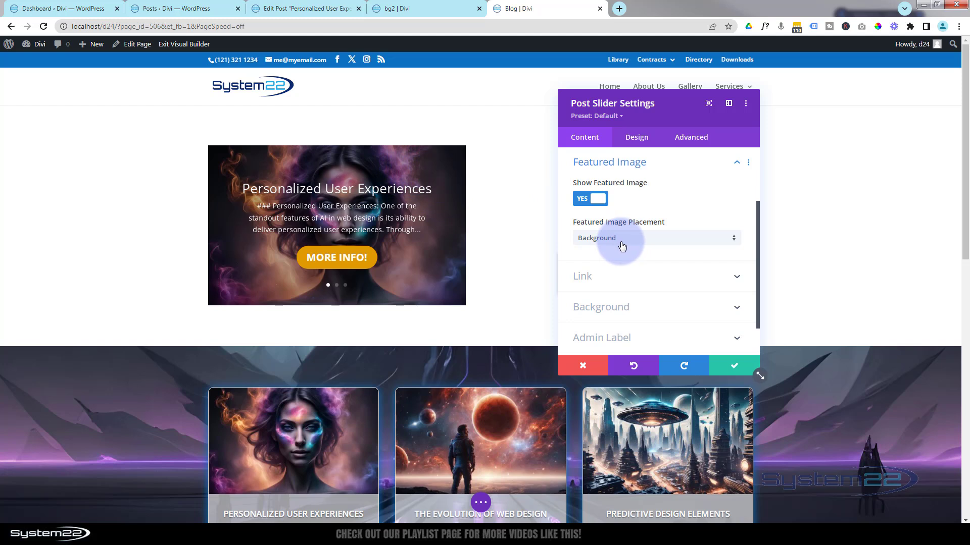
click(640, 240)
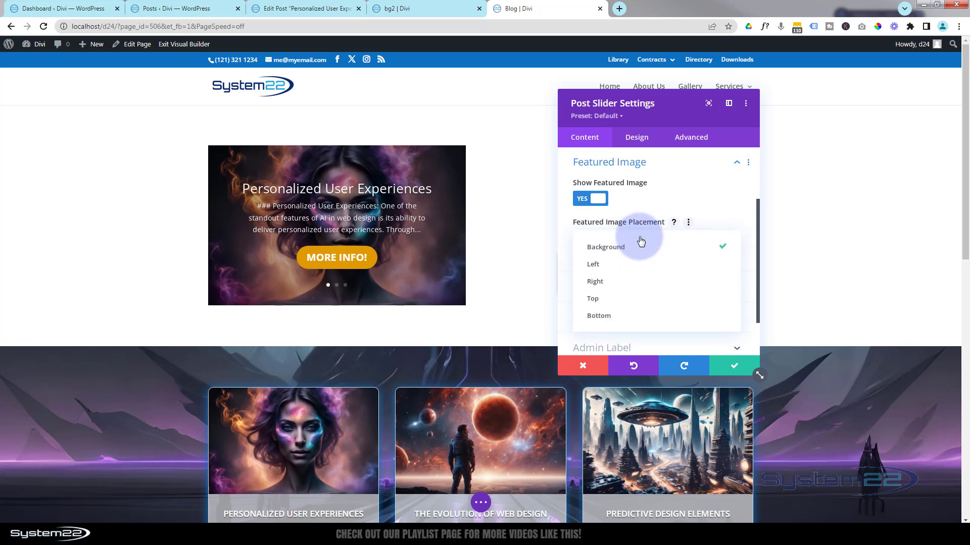
click(626, 265)
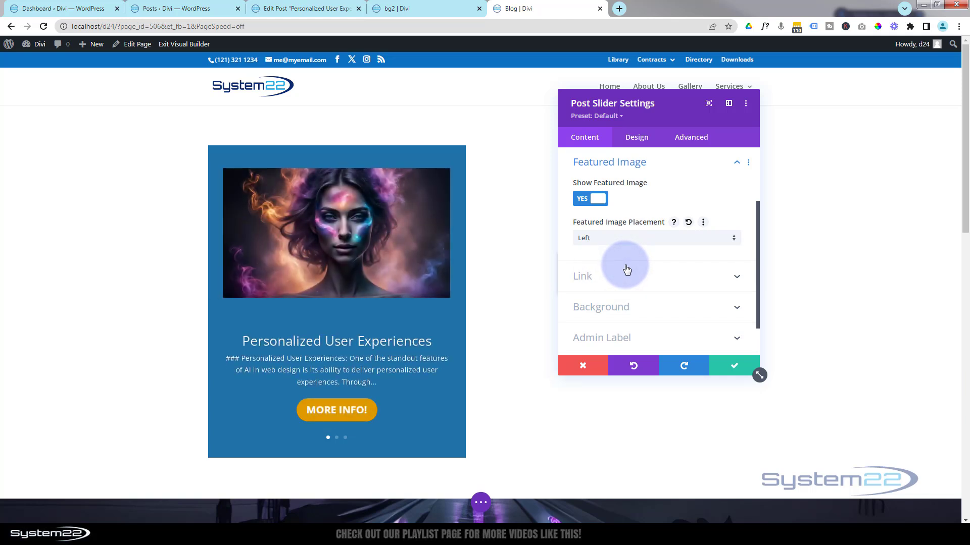
click(624, 245)
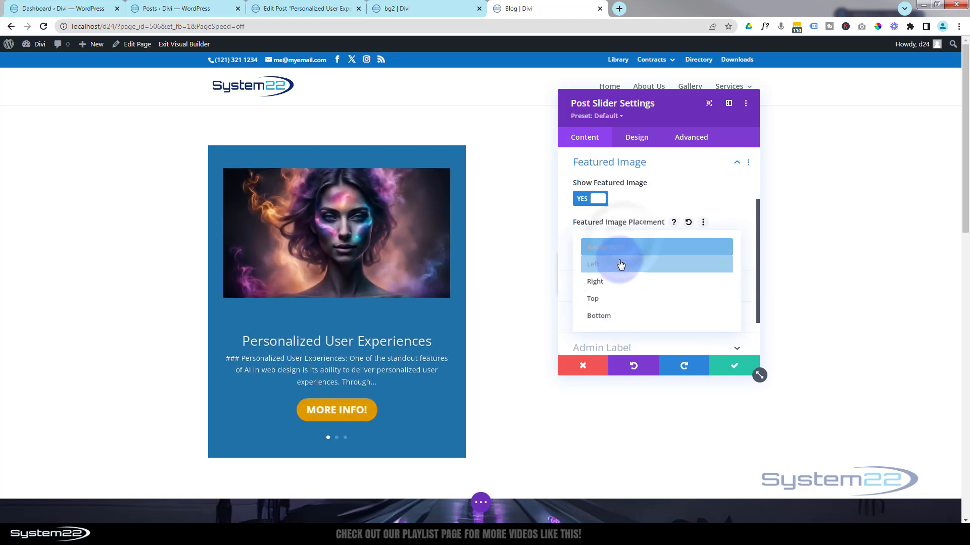
click(621, 251)
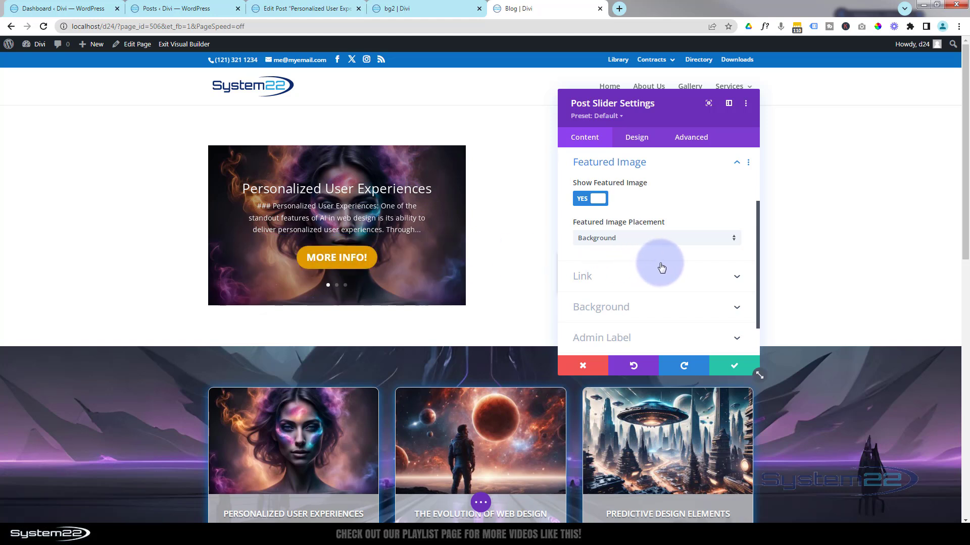
scroll(671, 272, down, 1)
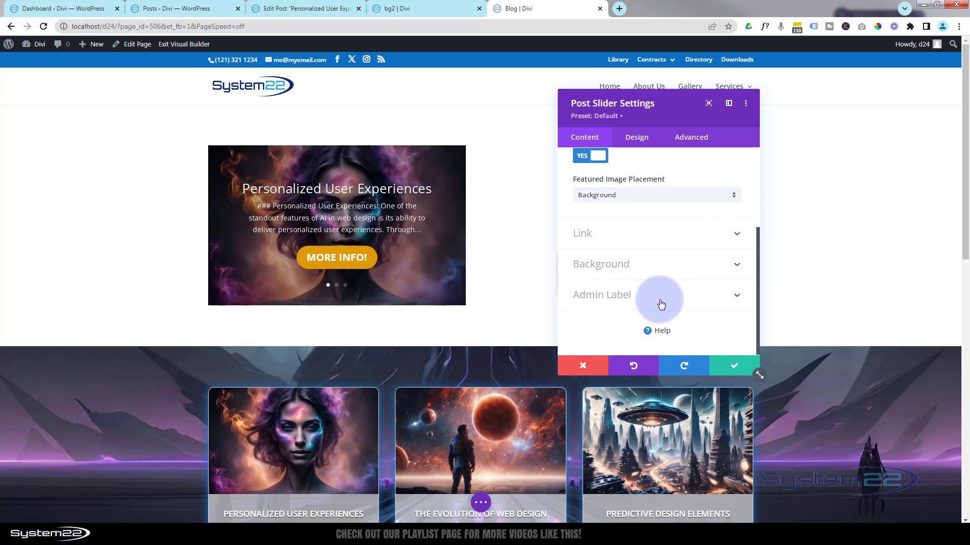
Try the slider without its background overlay in the Overlay design settings, and turn Use Background Overlay back on
scroll(661, 304, up, 3)
click(638, 139)
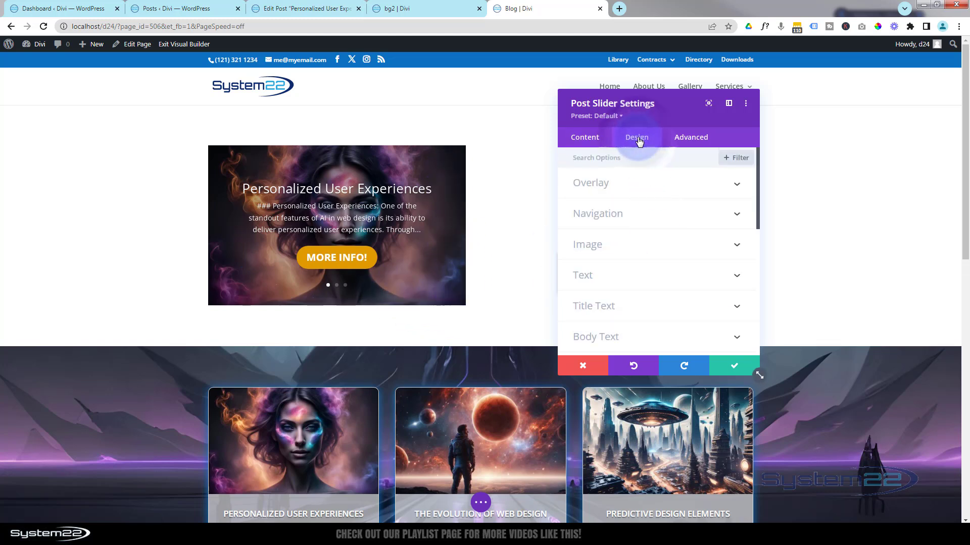
click(650, 186)
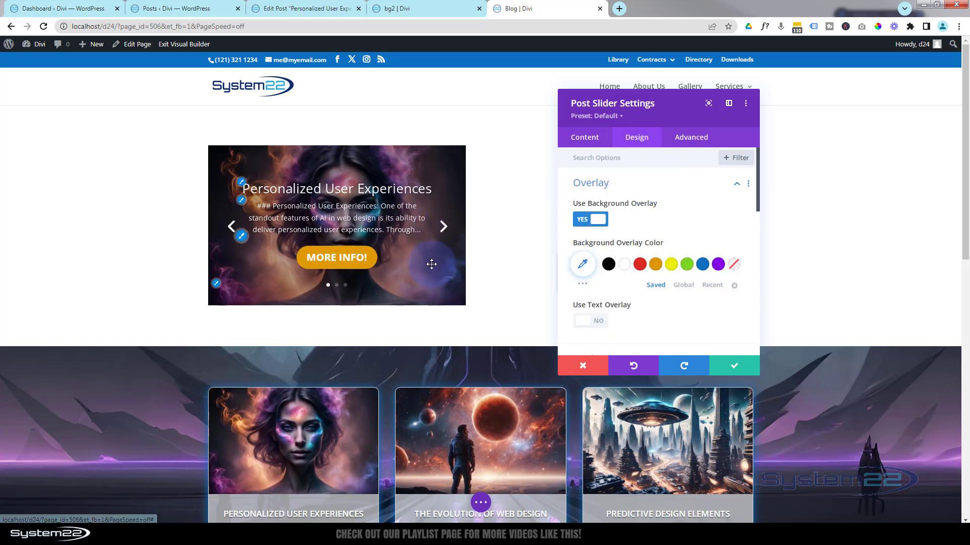
click(583, 220)
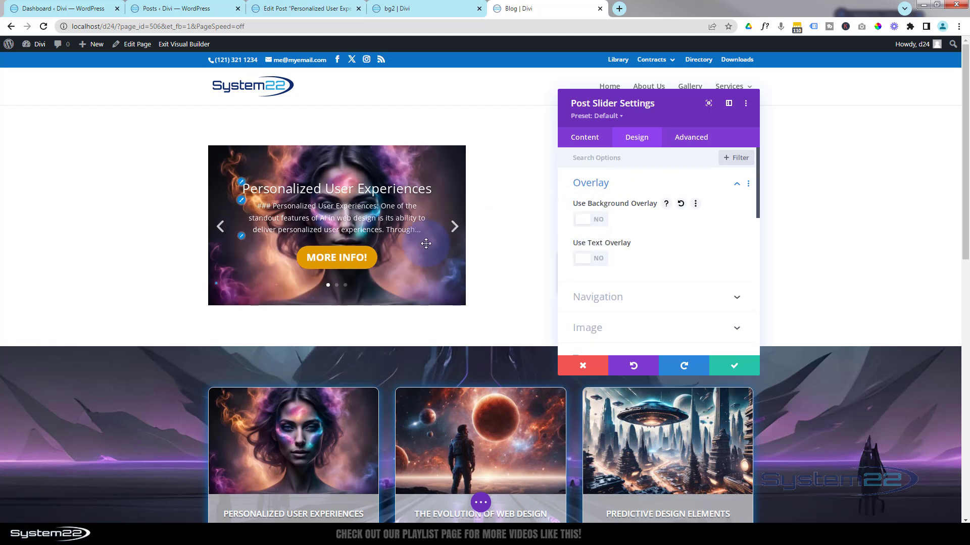
click(582, 221)
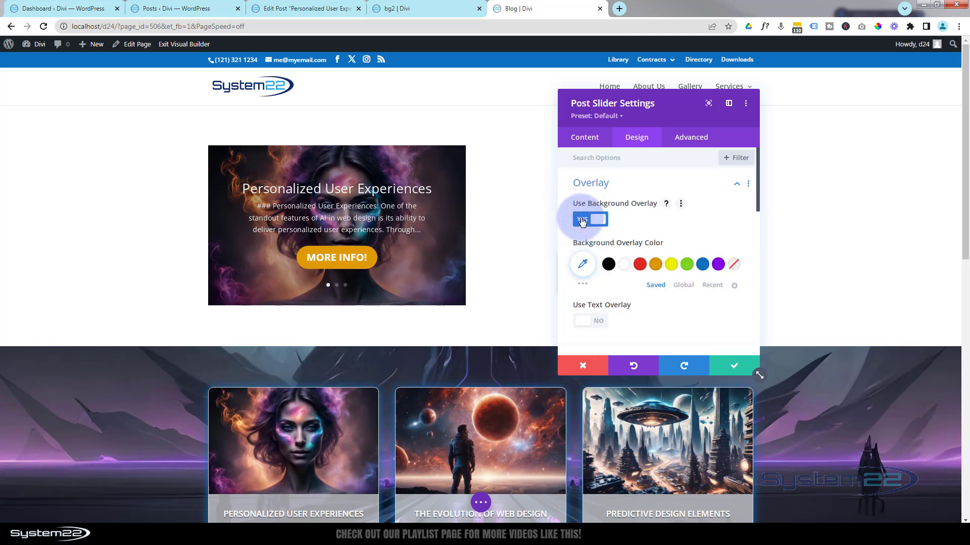
Try a black background overlay at 0.39 opacity on the slider, and reset the overlay color to its default
click(609, 266)
click(609, 267)
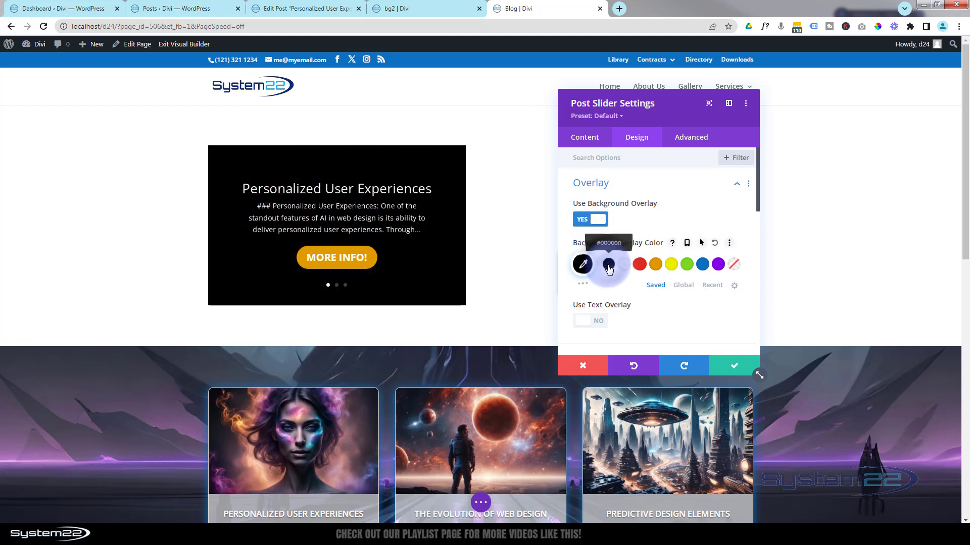
click(582, 265)
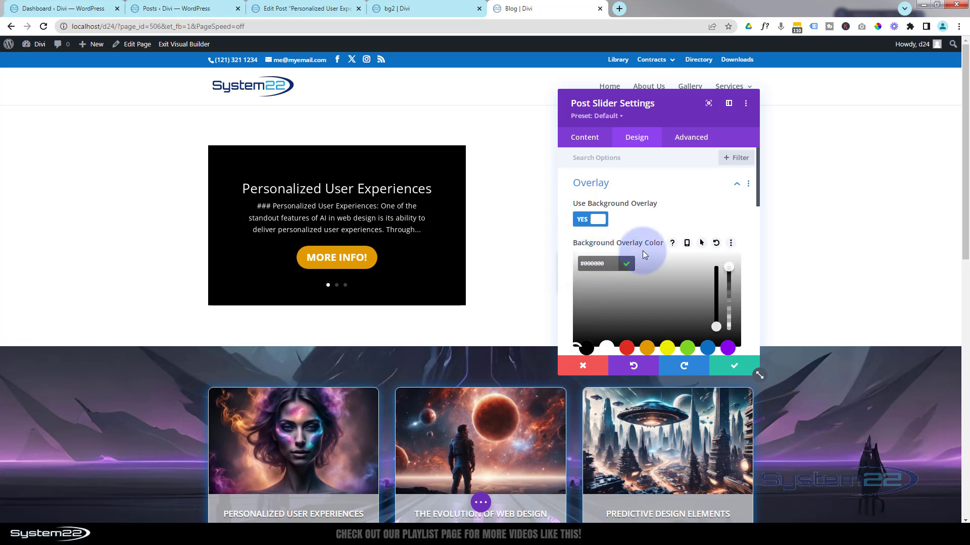
scroll(655, 225, down, 2)
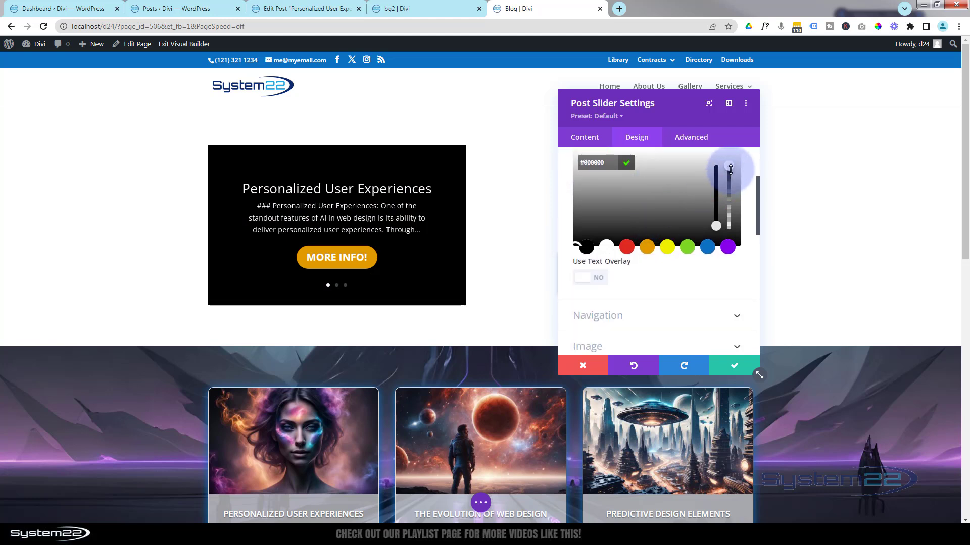
drag(731, 185, 727, 212)
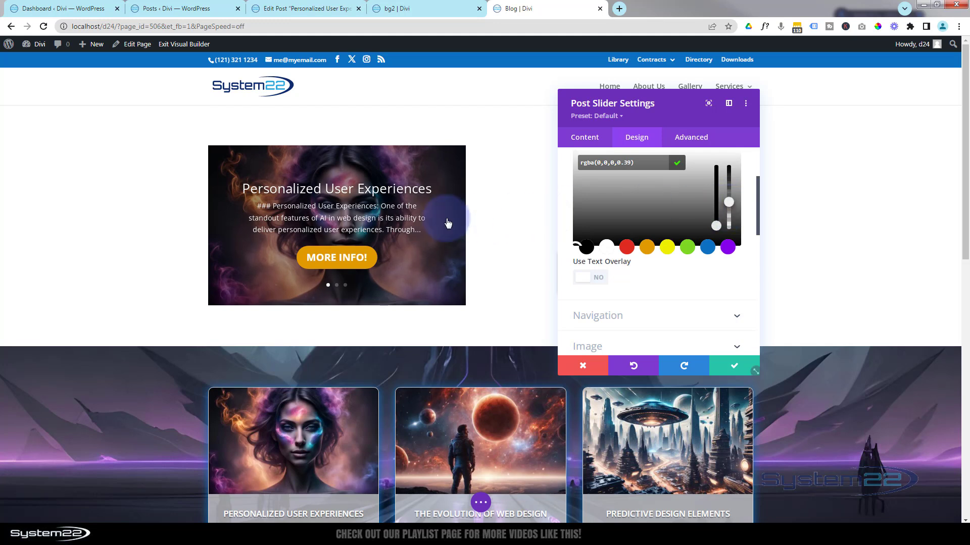
scroll(622, 233, up, 2)
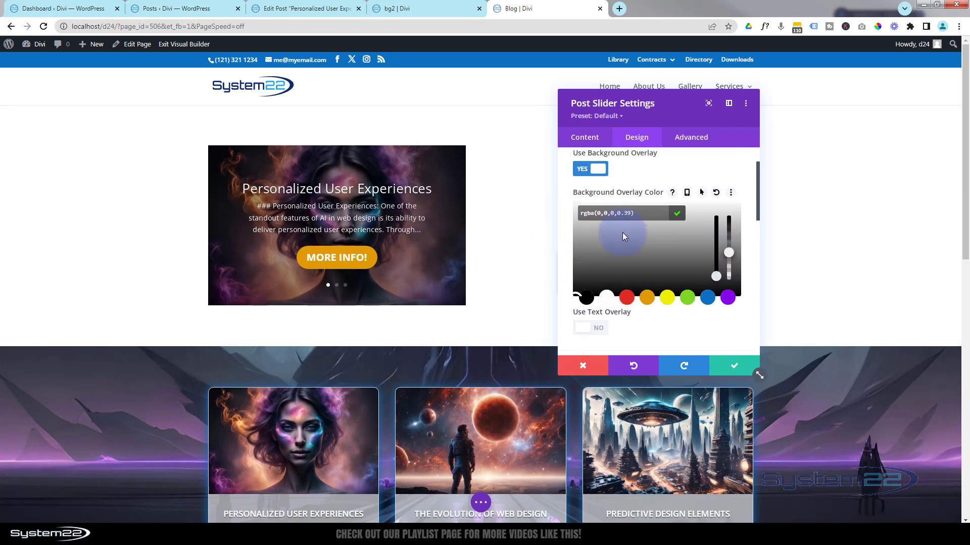
click(645, 184)
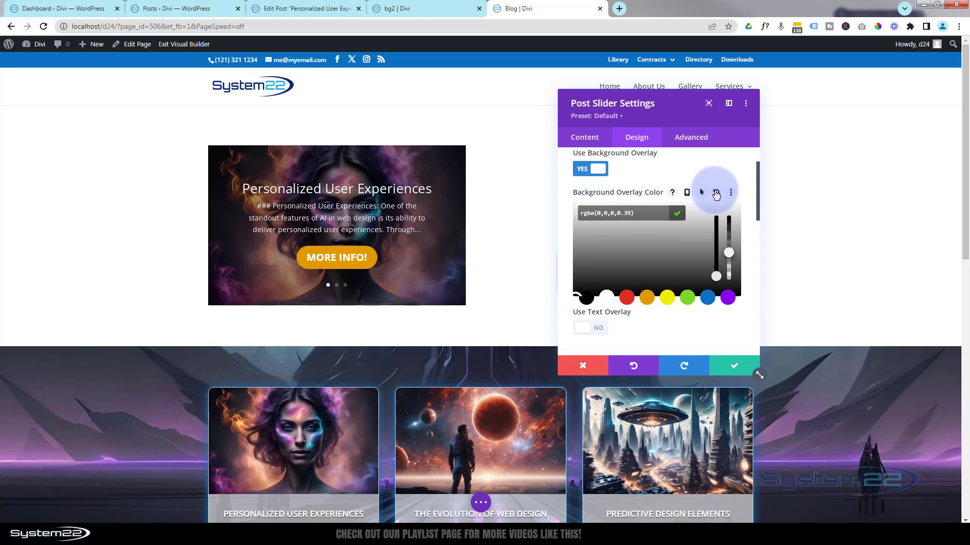
click(716, 194)
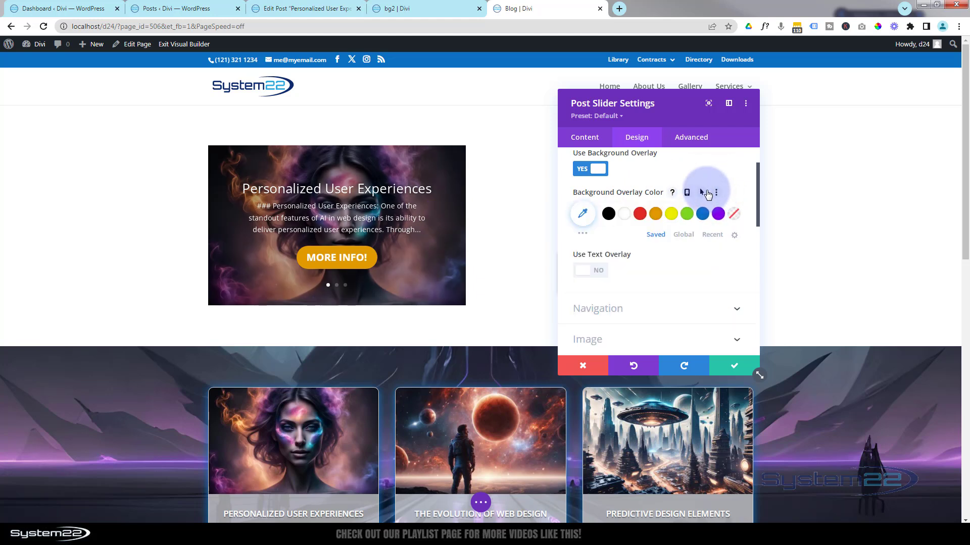
Try the text overlay in place of the background overlay, and restore the background overlay with the text overlay off
click(584, 172)
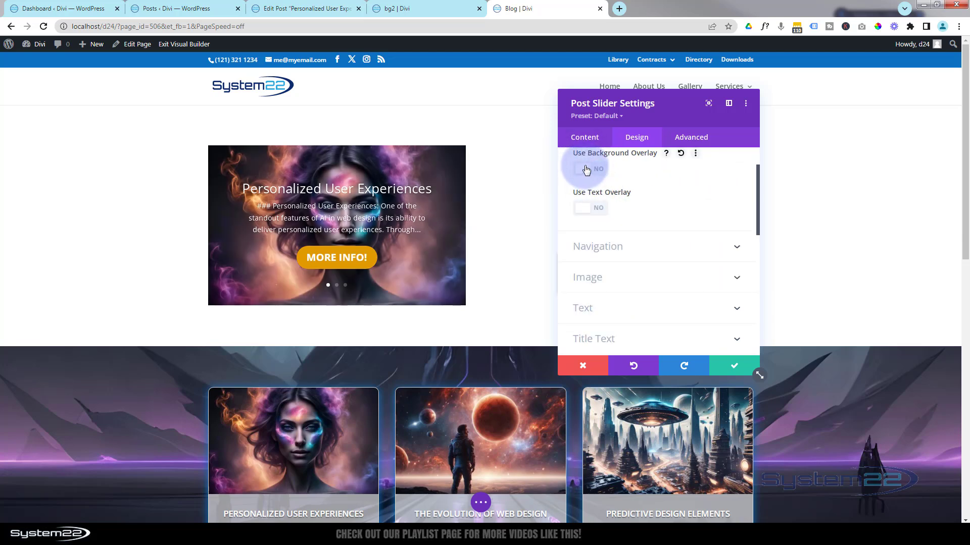
click(600, 211)
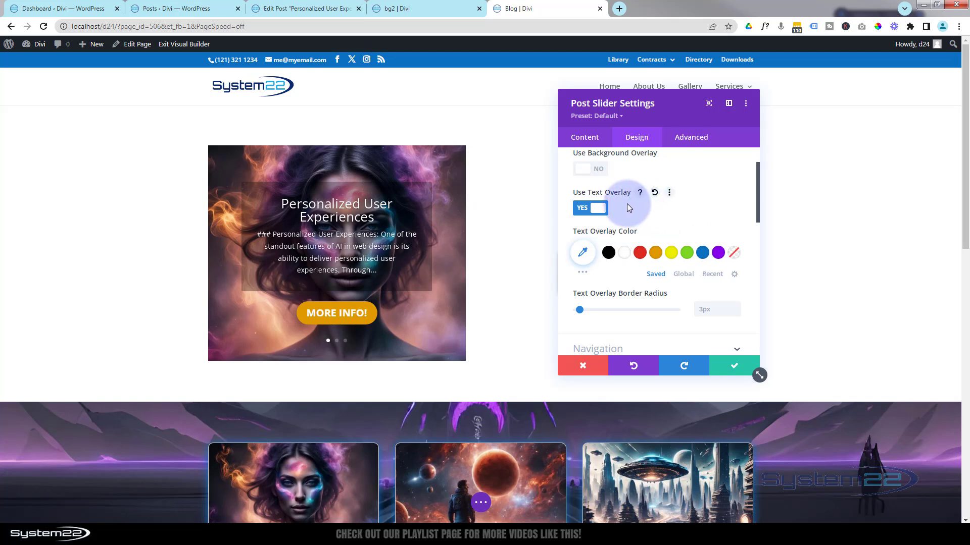
click(586, 208)
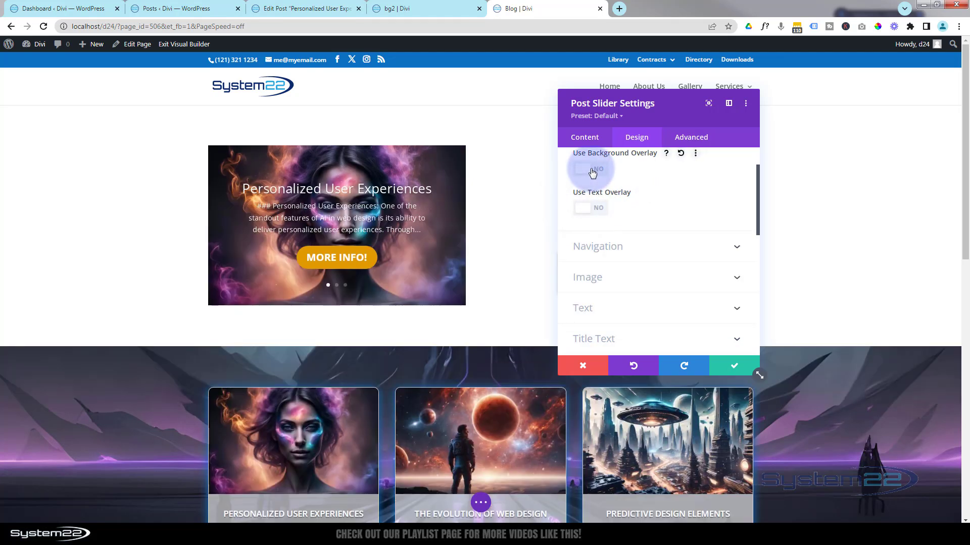
click(593, 174)
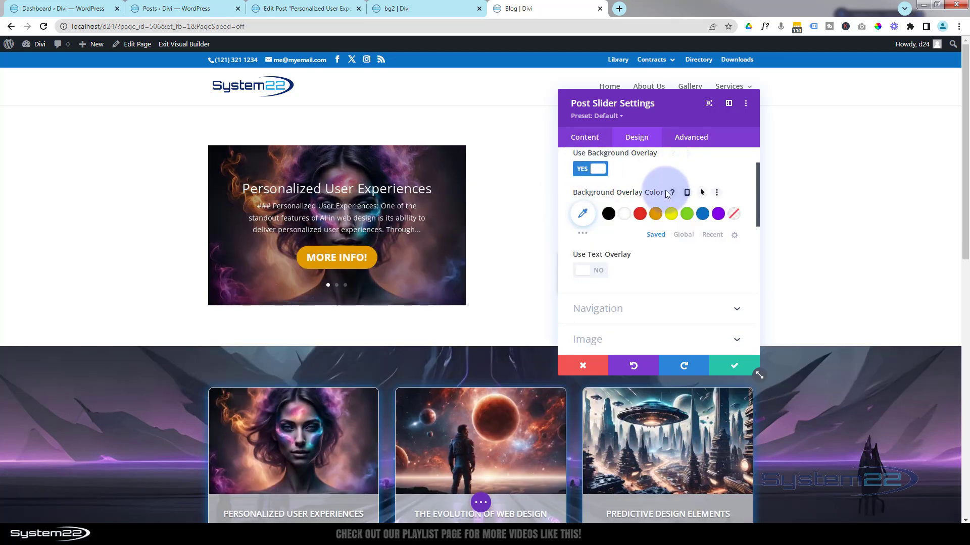
Examine the slider's Navigation color options and its Image corner, border and filter options
scroll(665, 189, down, 2)
click(664, 212)
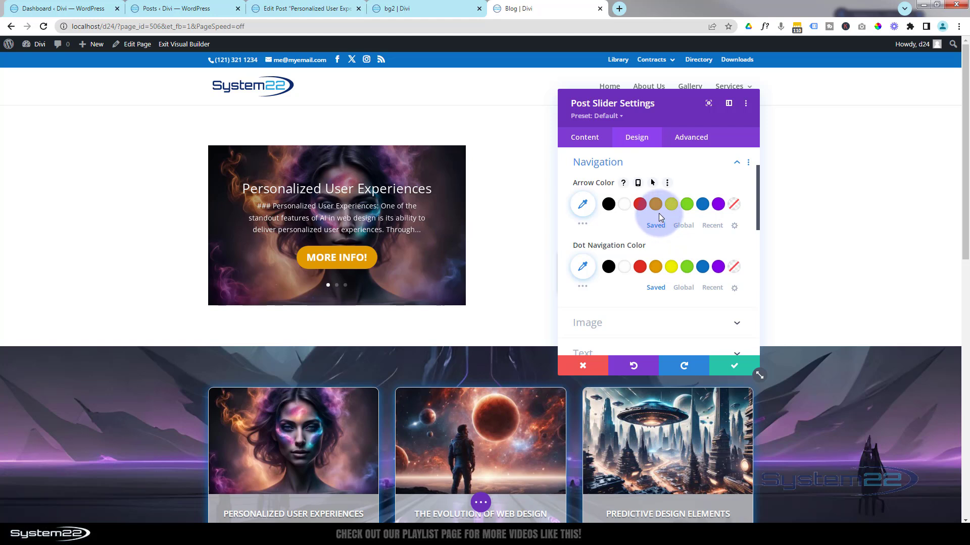
scroll(659, 214, down, 2)
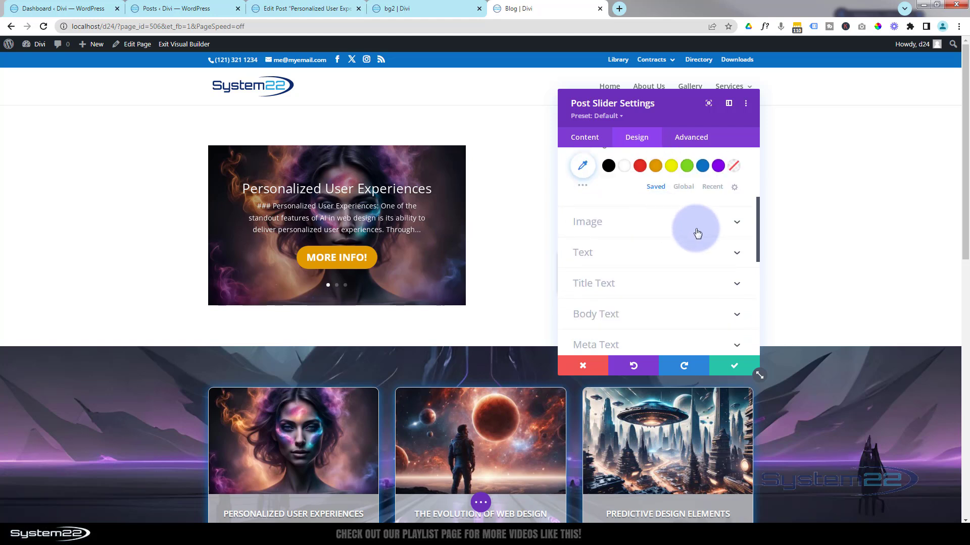
click(666, 225)
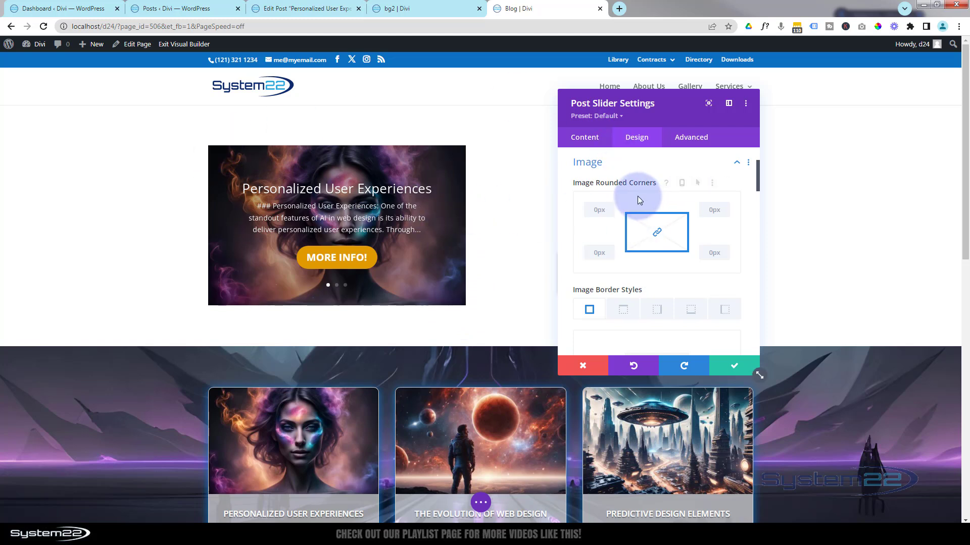
scroll(638, 199, down, 1)
scroll(637, 199, down, 8)
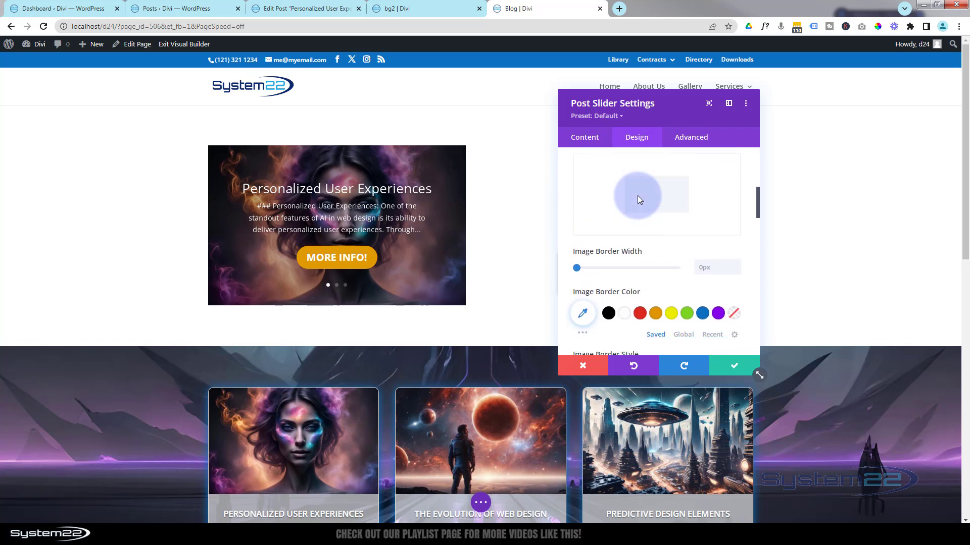
scroll(638, 198, down, 6)
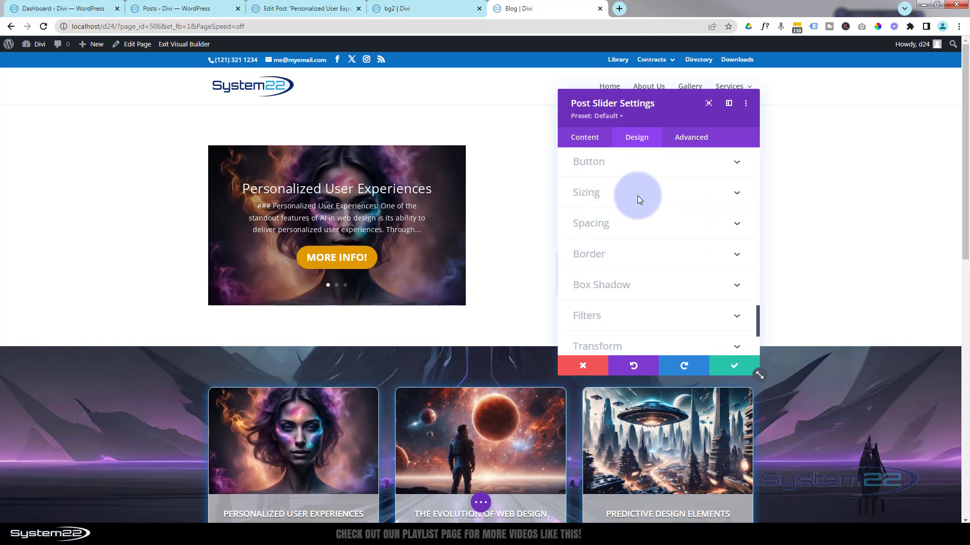
scroll(638, 199, up, 1)
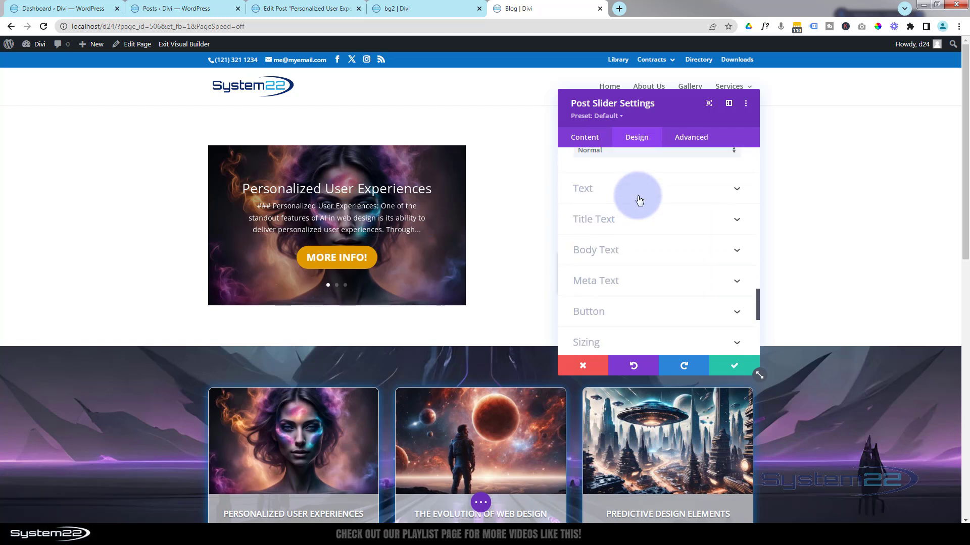
Try left, right and justified alignment for the slider's text, and return the alignment to center
click(604, 197)
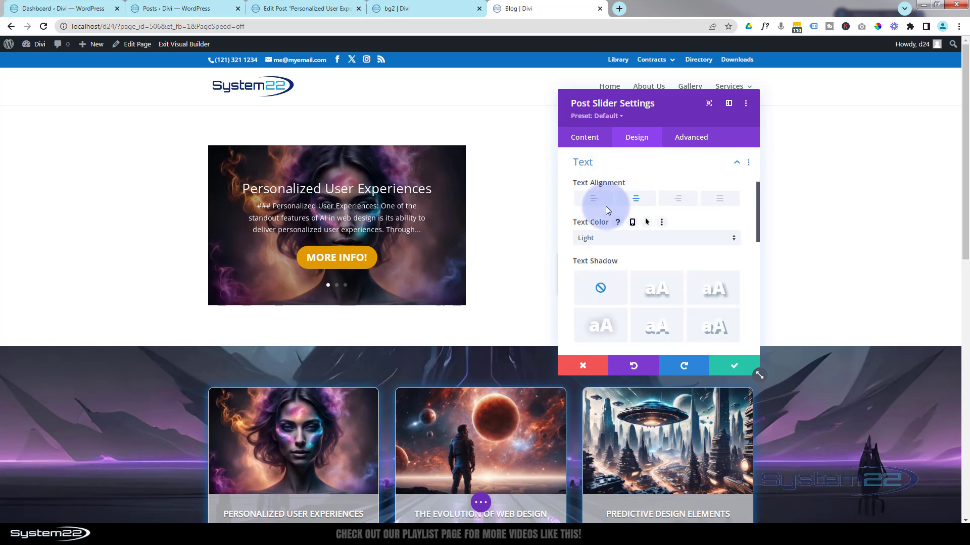
click(595, 202)
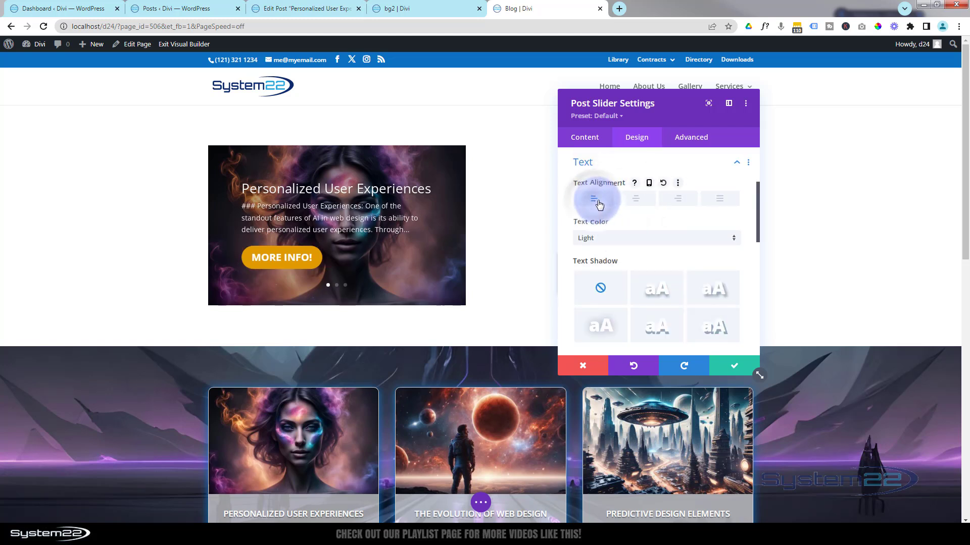
click(698, 203)
click(719, 202)
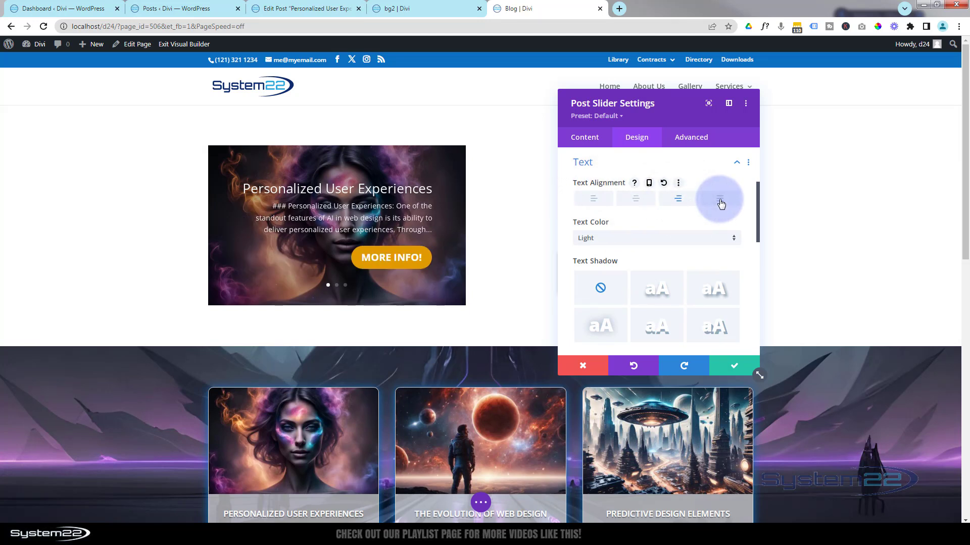
click(635, 202)
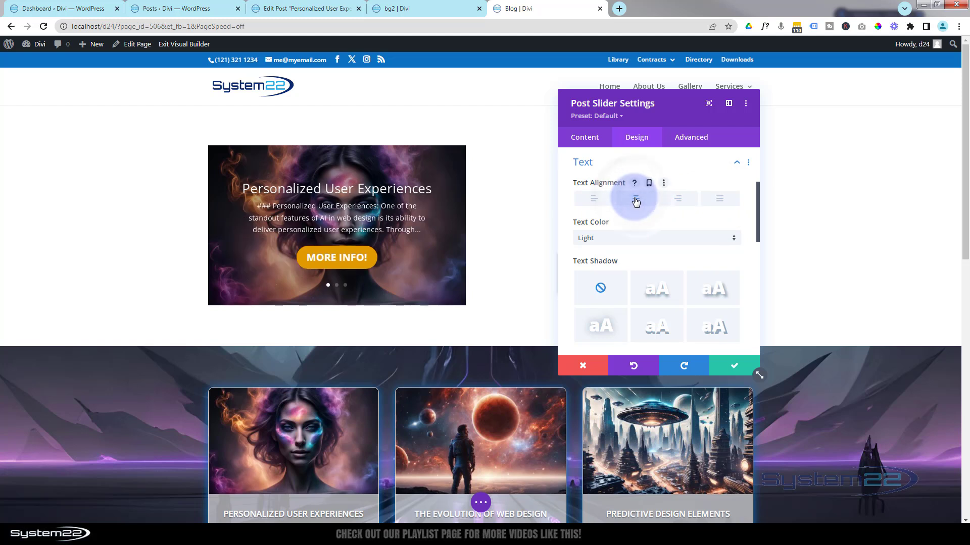
Try the Dark text color for the slider, and return the text color to Light
click(658, 240)
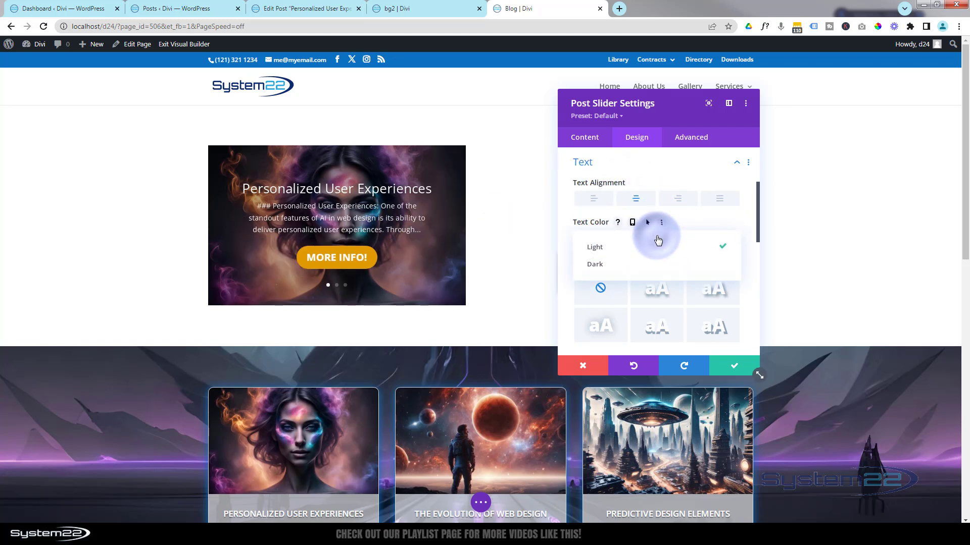
click(605, 266)
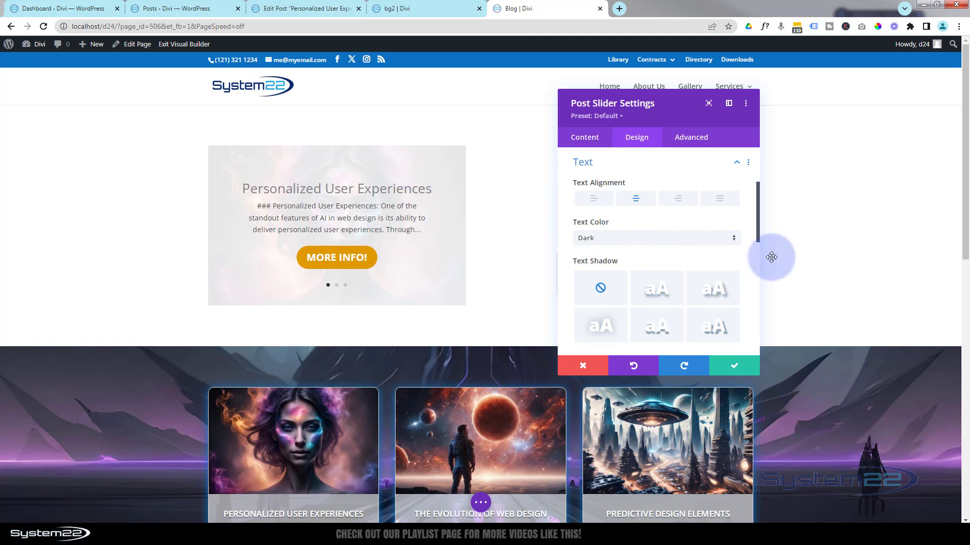
click(643, 242)
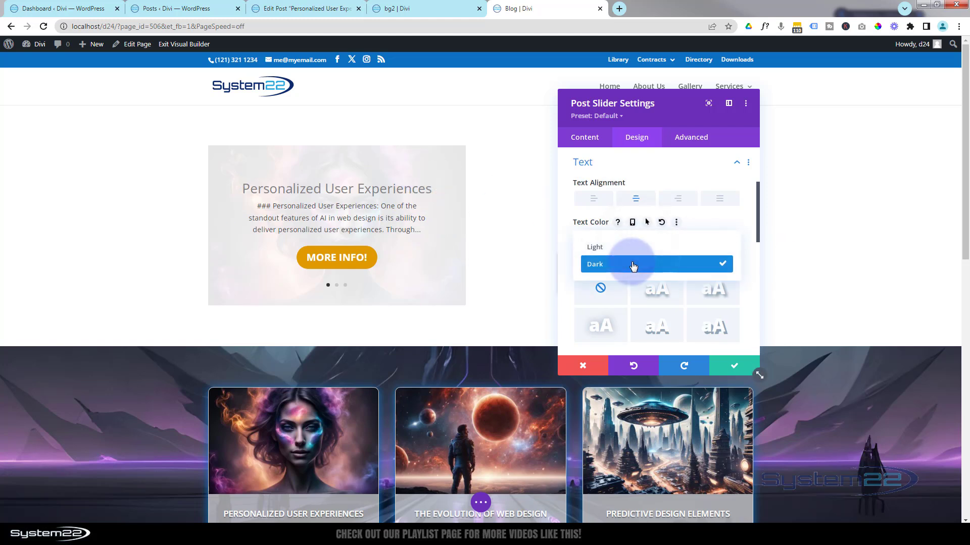
click(630, 247)
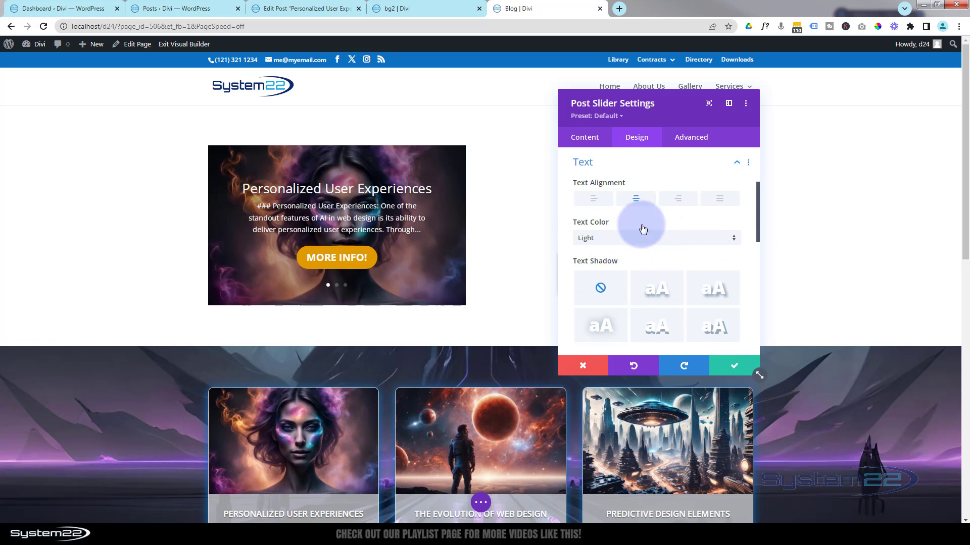
click(626, 169)
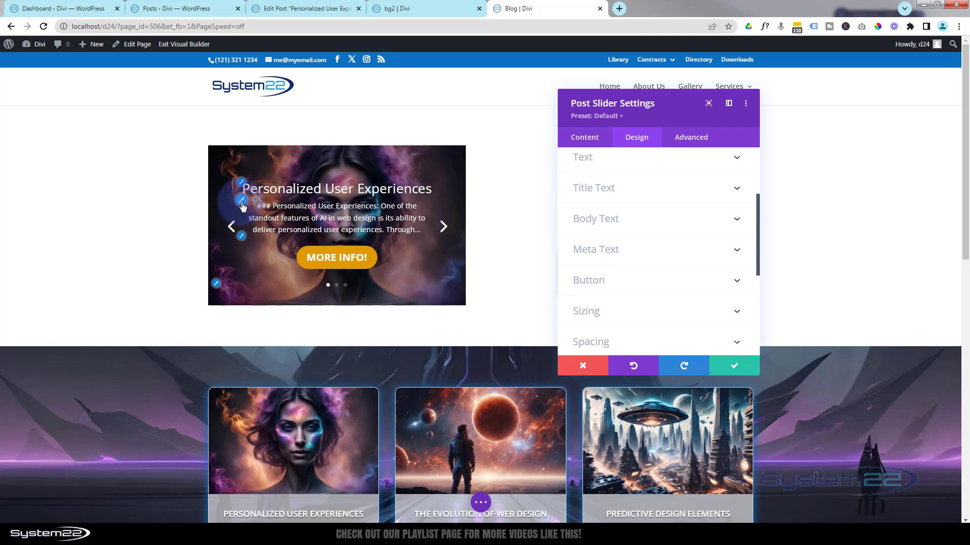
Try blue and purple for the slider's title text, and set the title text color to white (#ffffff)
click(242, 183)
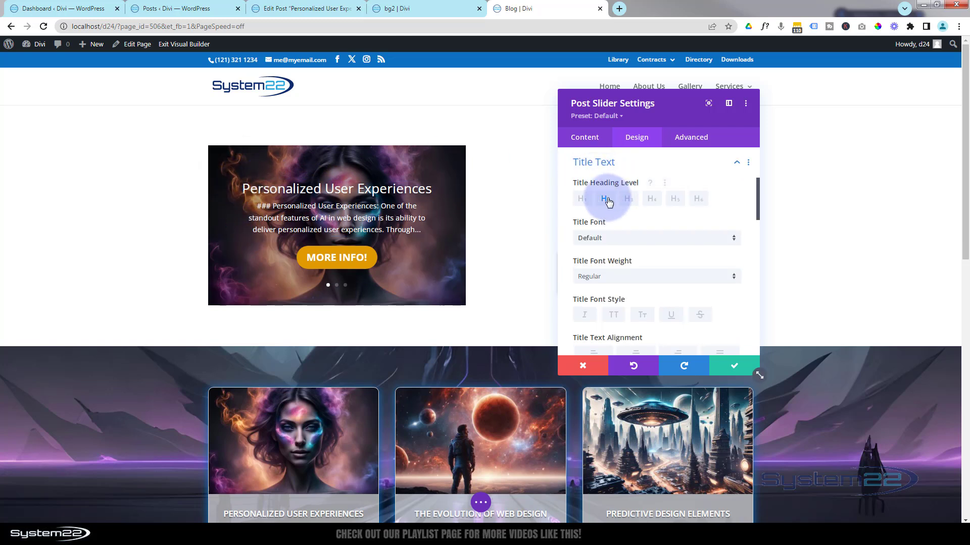
scroll(668, 225, down, 2)
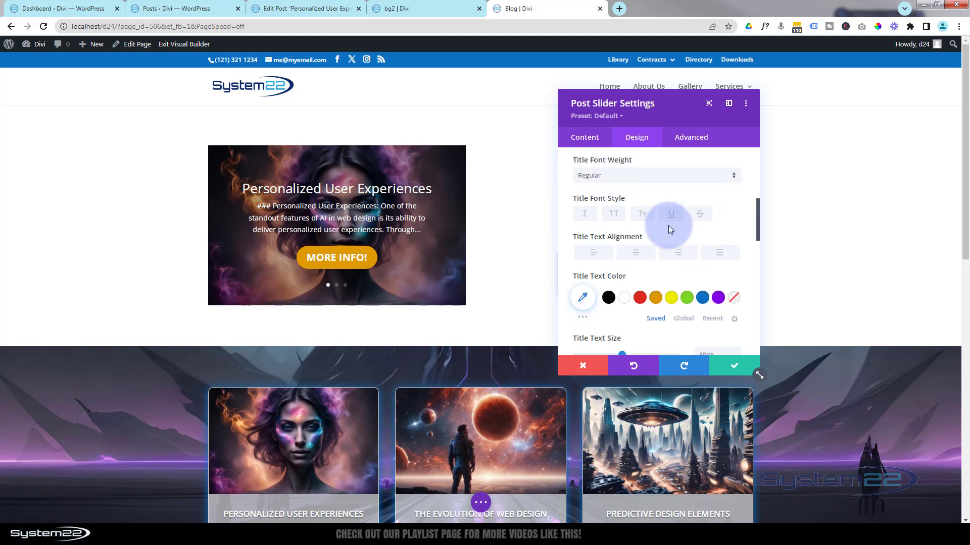
scroll(668, 225, down, 1)
click(702, 246)
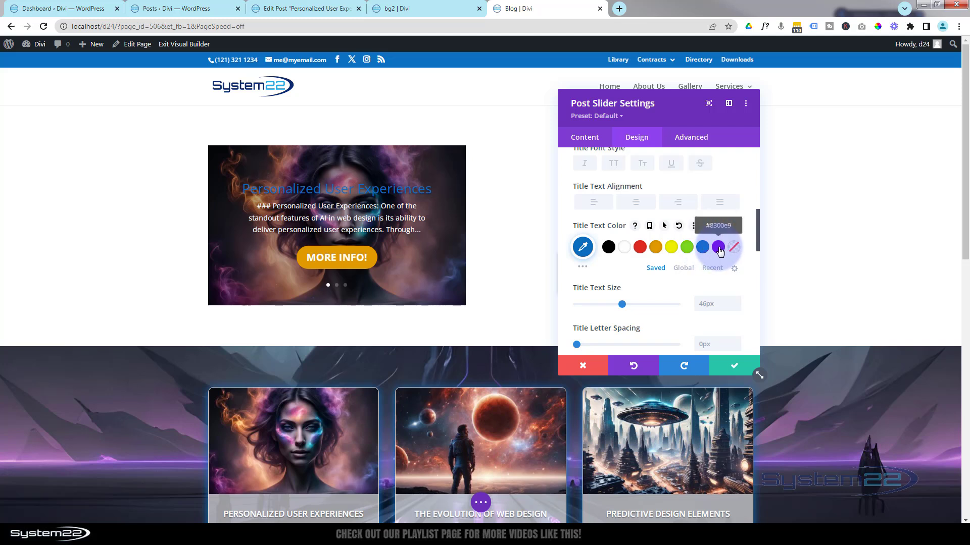
click(717, 247)
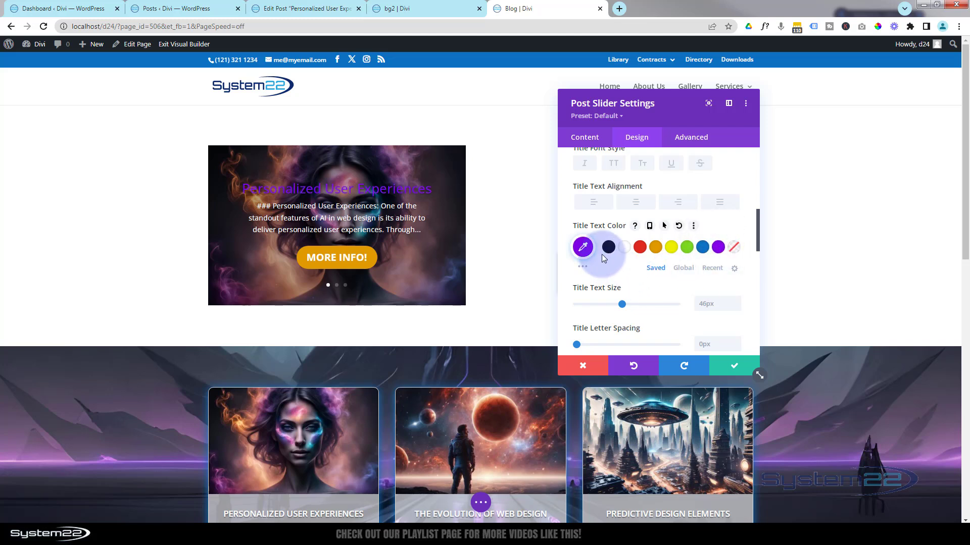
click(625, 248)
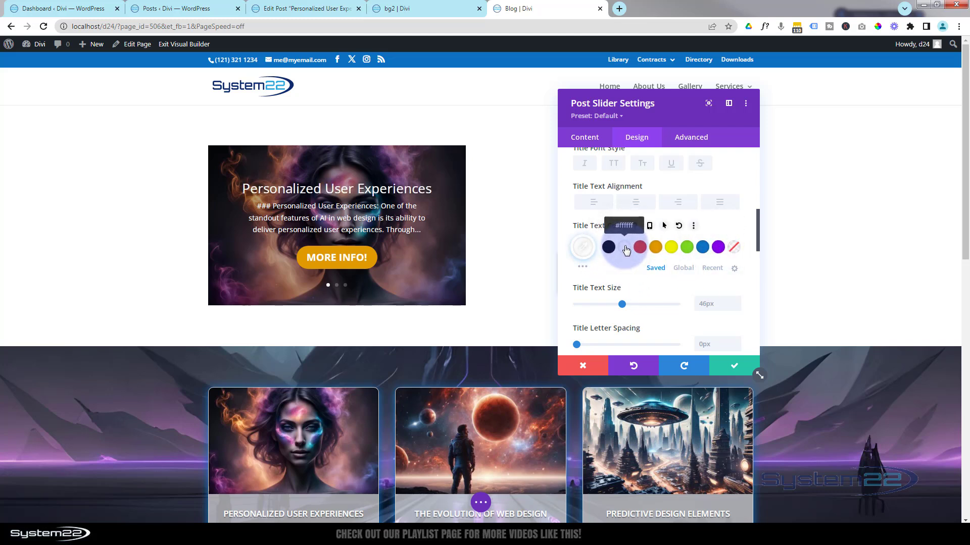
Enable custom styles for the slider's button and set its text size to 14px
scroll(628, 249, up, 1)
scroll(628, 249, down, 1)
scroll(629, 249, up, 2)
drag(757, 217, 753, 189)
click(657, 204)
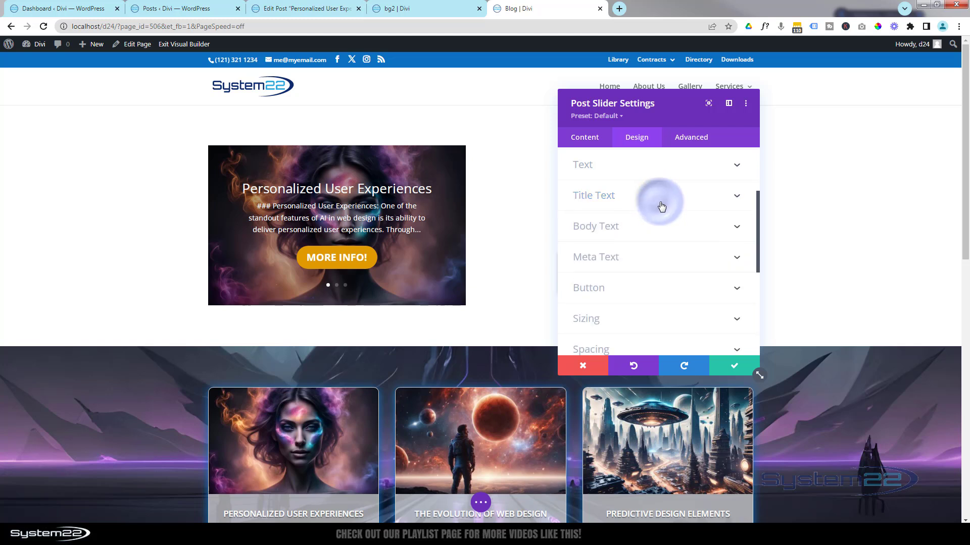
click(632, 293)
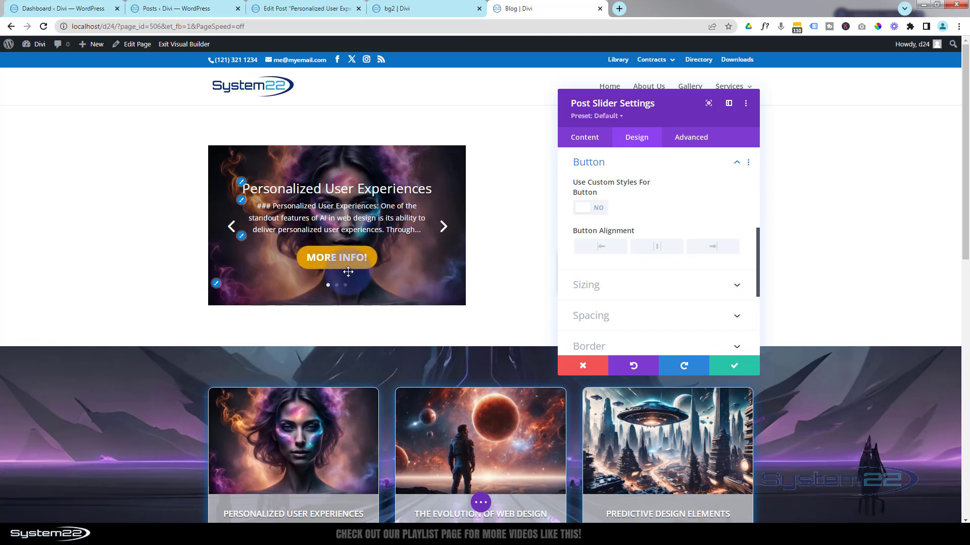
click(623, 164)
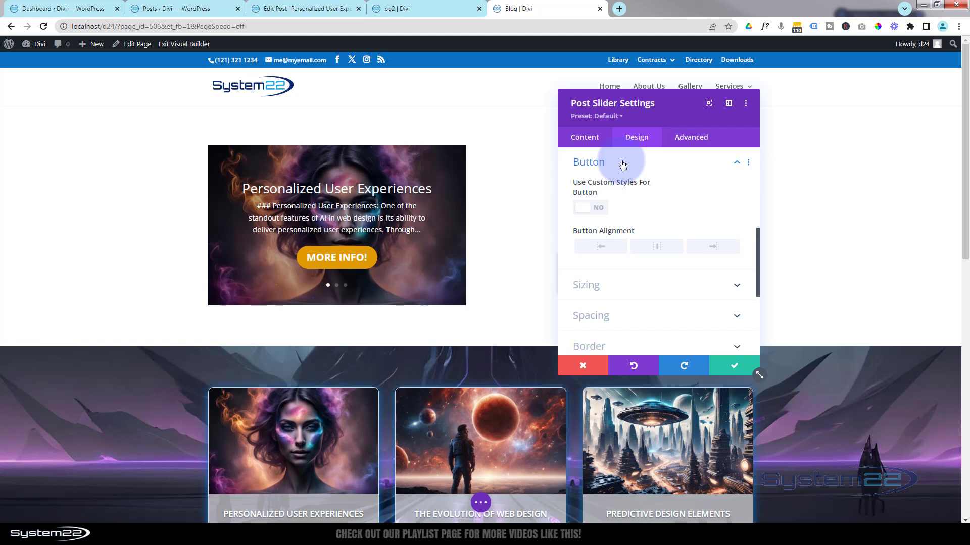
click(596, 216)
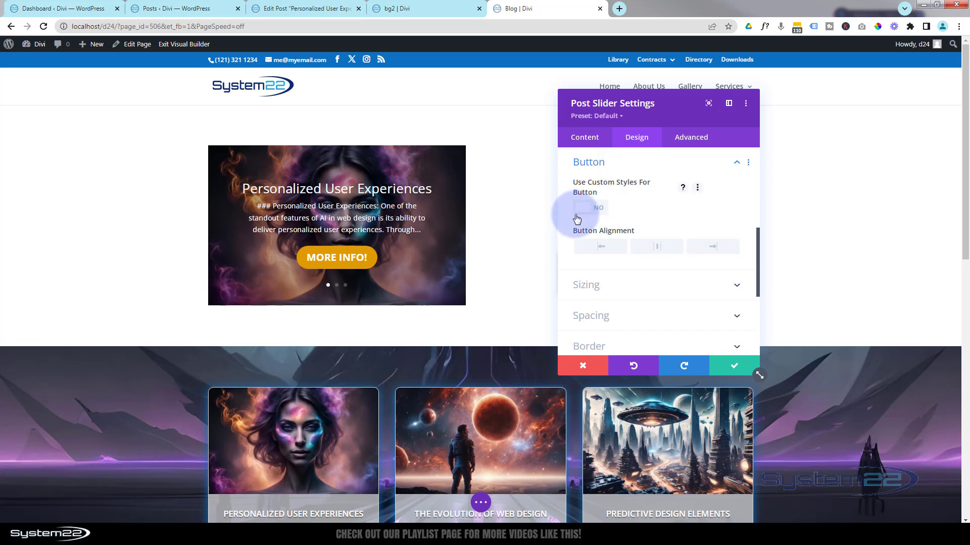
click(600, 211)
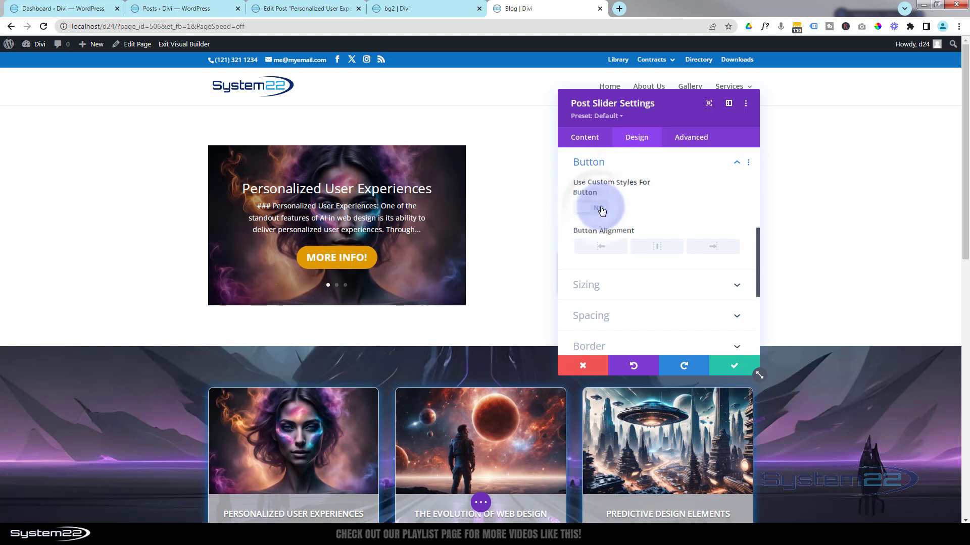
click(599, 207)
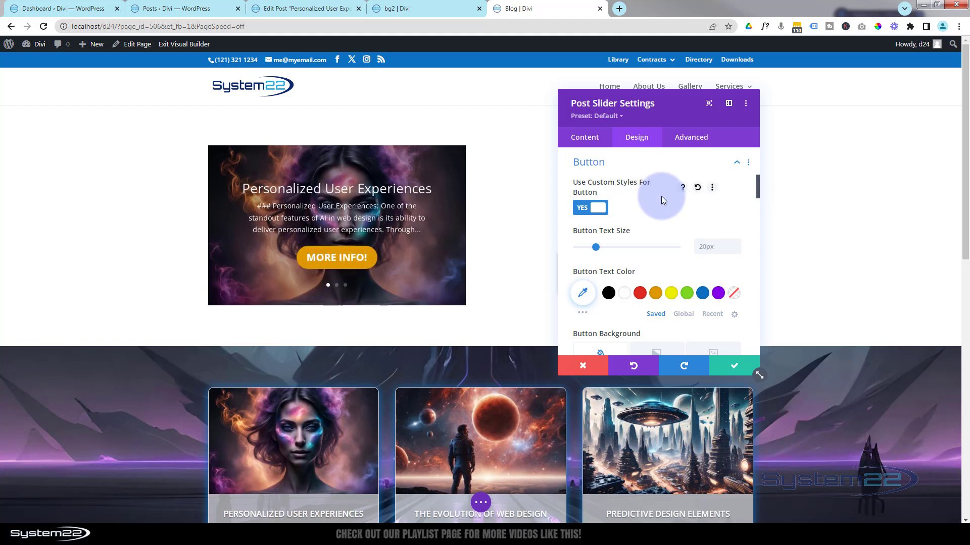
click(703, 246)
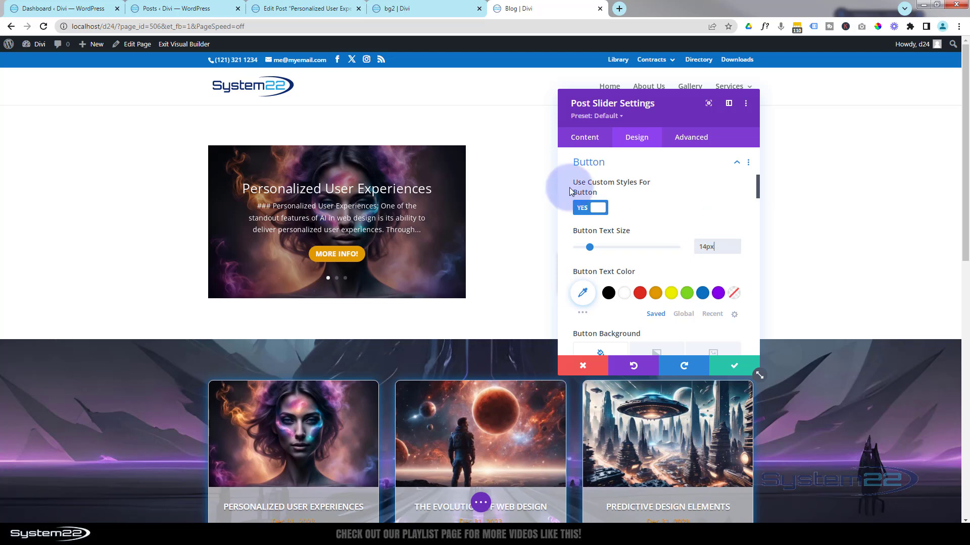
Move the settings window off the slider heading and set the slider's border to 10px rounded corners on all sides
drag(669, 114, 641, 142)
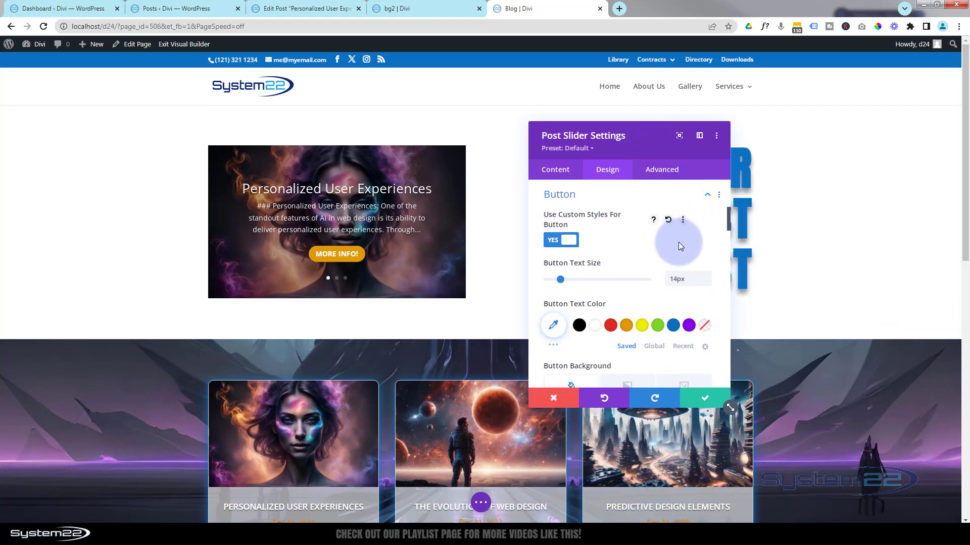
click(599, 201)
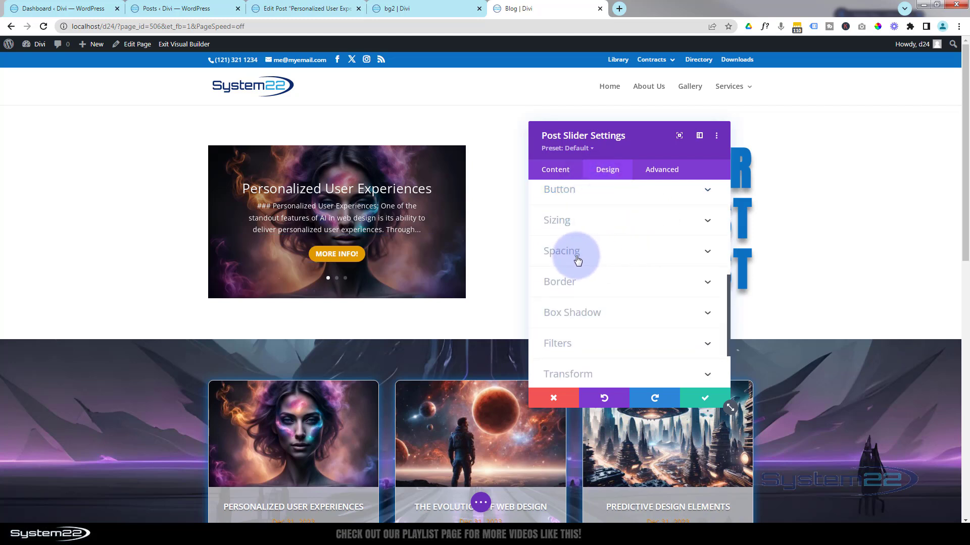
click(615, 283)
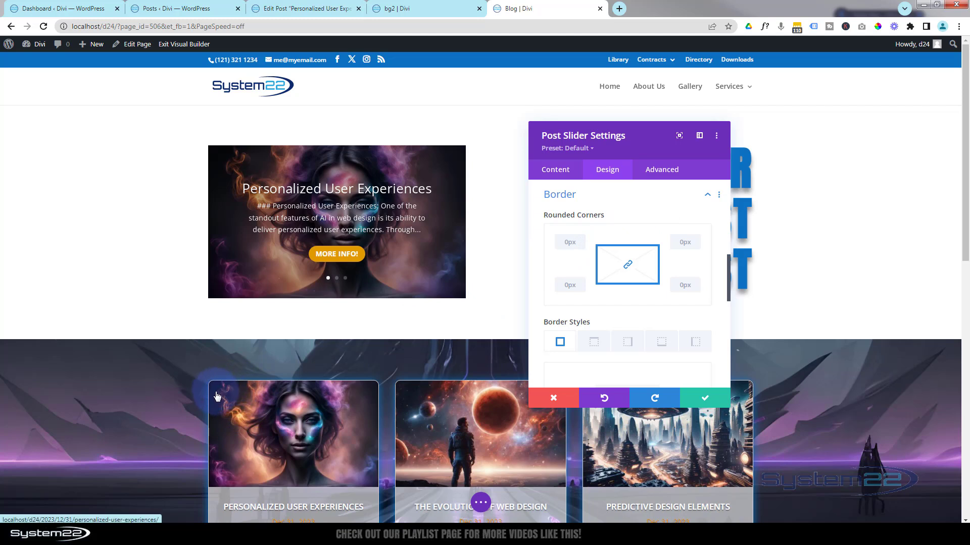
click(557, 245)
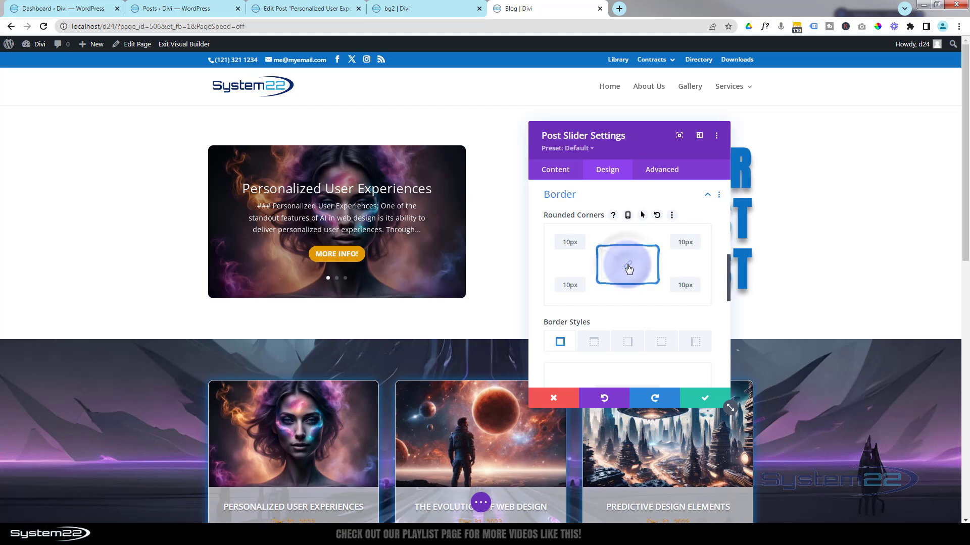
Try unlinked corner radii of 150px at the slider's bottom left and 90px at its top right, and return all corners to 10px
click(564, 286)
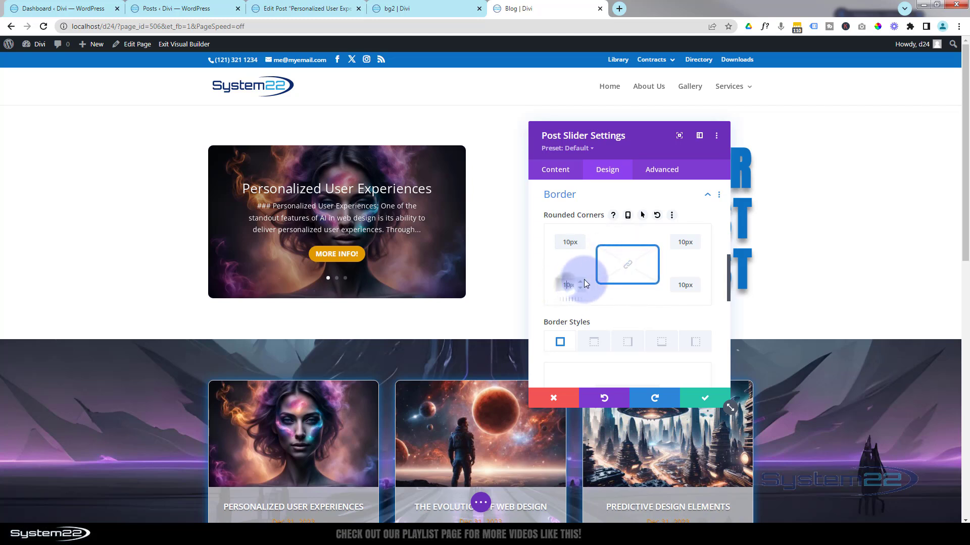
click(681, 244)
double_click(682, 242)
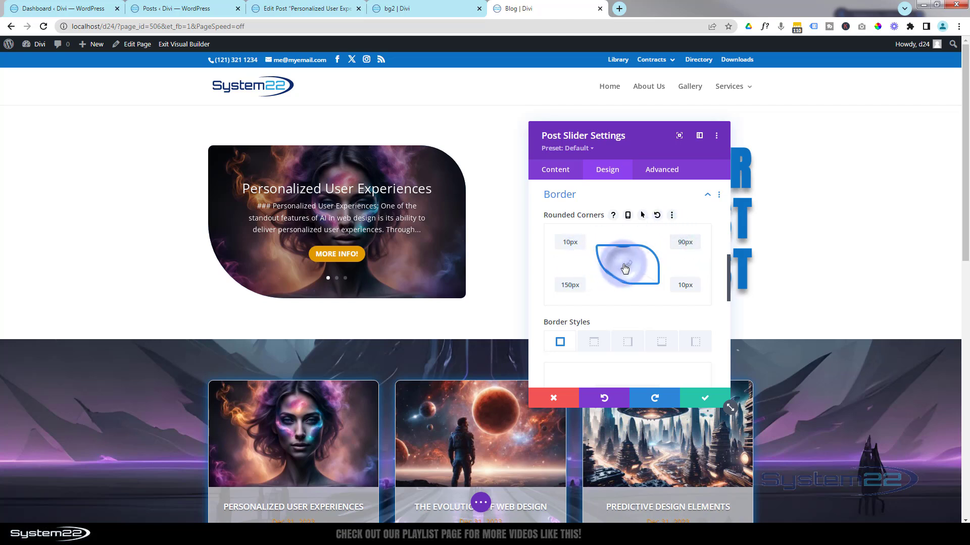
click(568, 243)
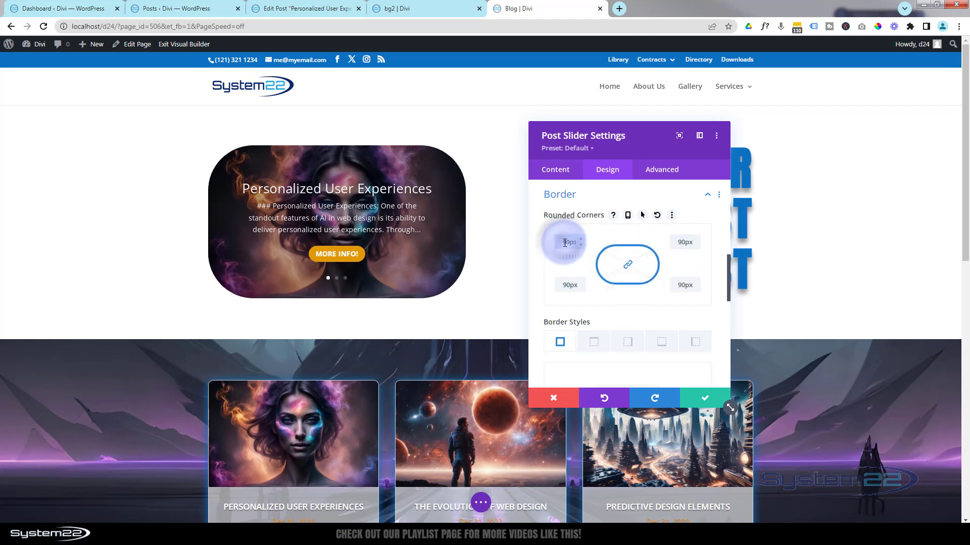
text(1)
key(Delete)
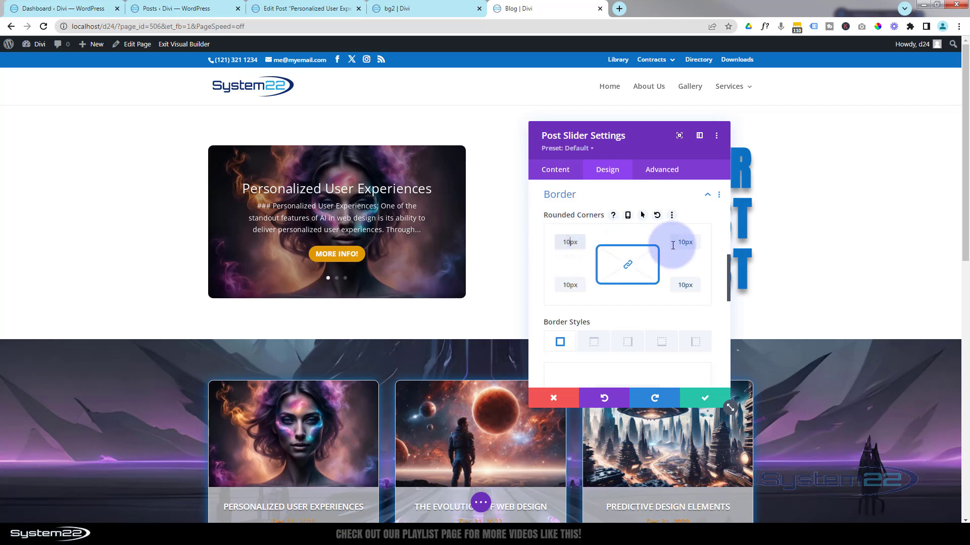
Apply the bottom-edge box shadow preset to the slider
drag(727, 281, 719, 353)
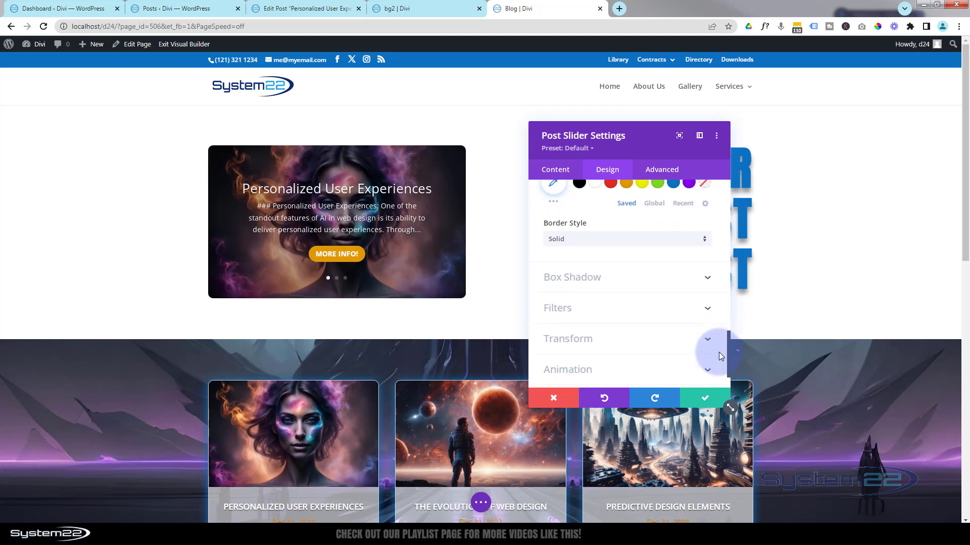
click(642, 276)
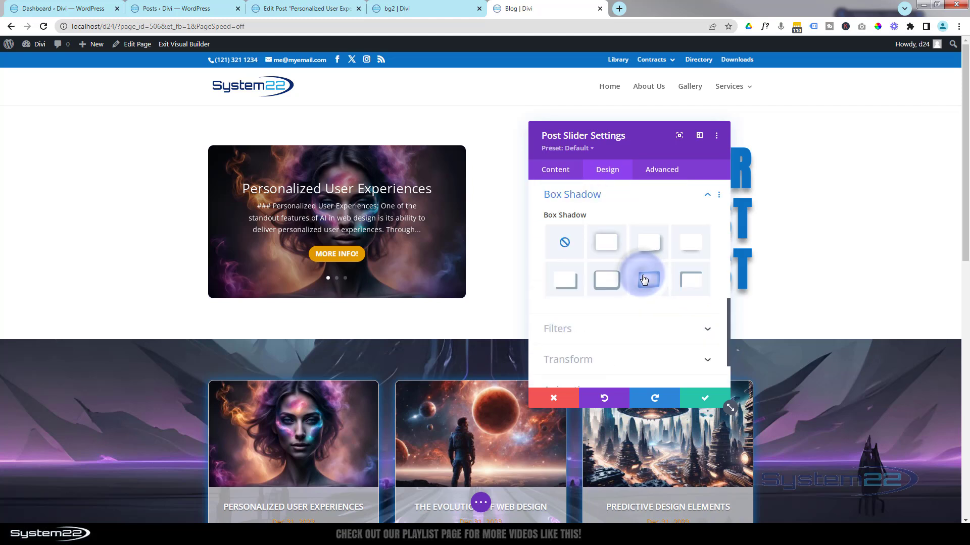
click(693, 247)
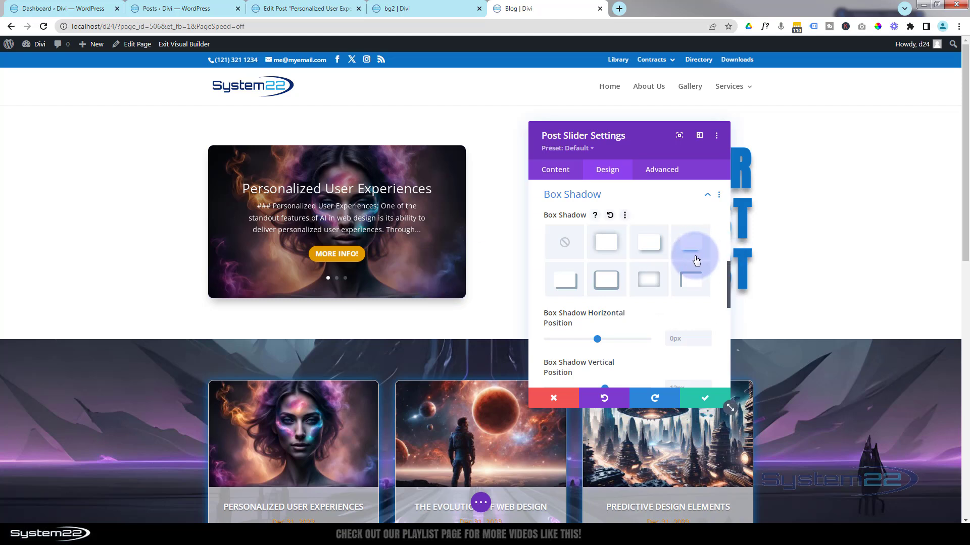
Try the Fade, Slide and Bounce animation styles on the slider, and return the animation style to None
drag(726, 285, 719, 367)
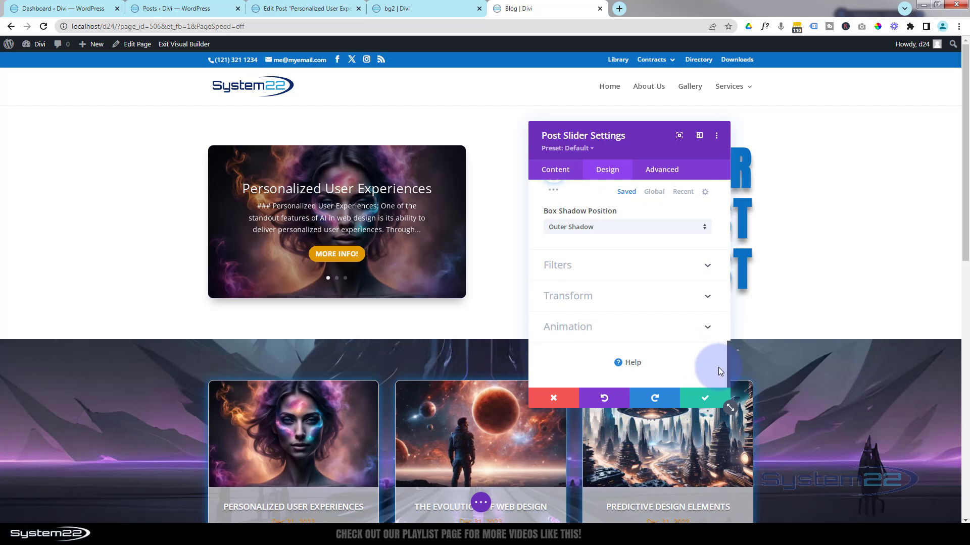
click(634, 327)
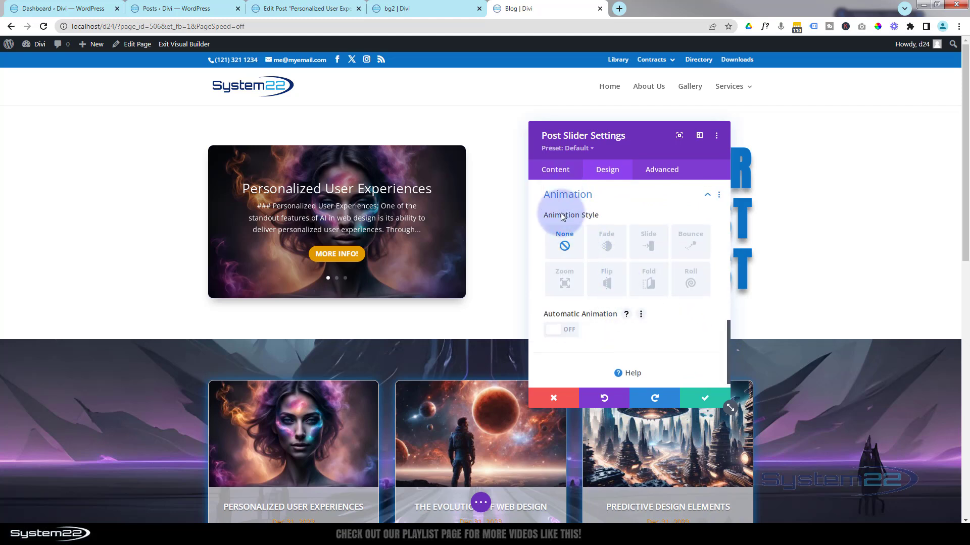
click(609, 250)
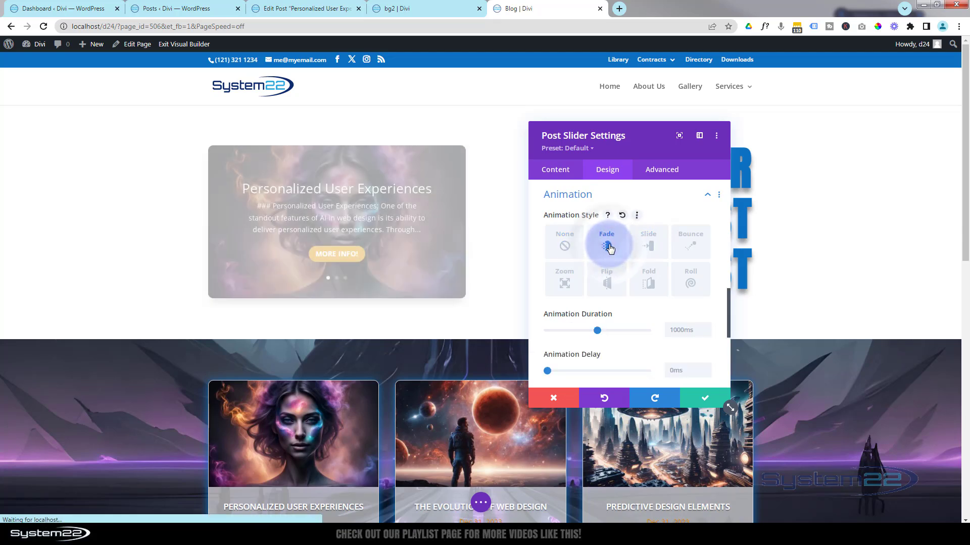
click(654, 249)
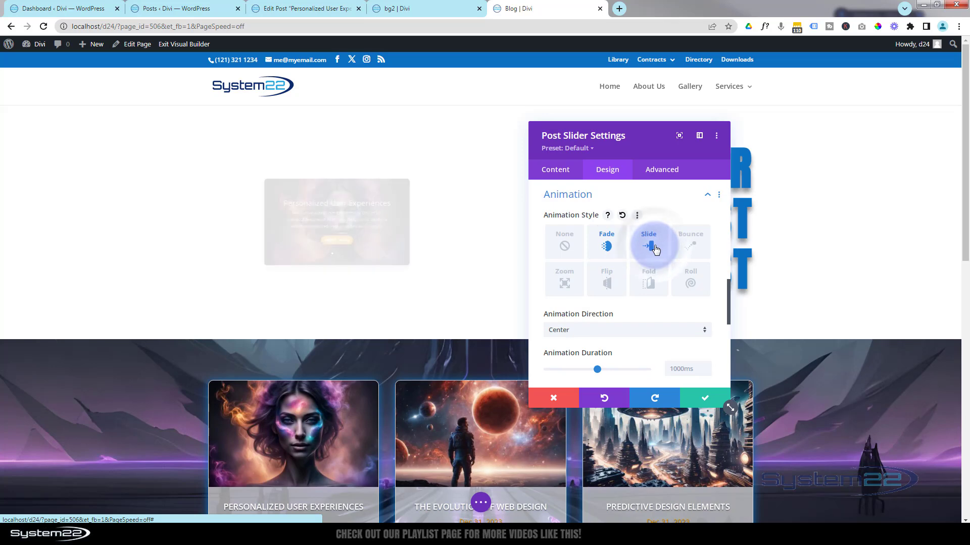
click(690, 246)
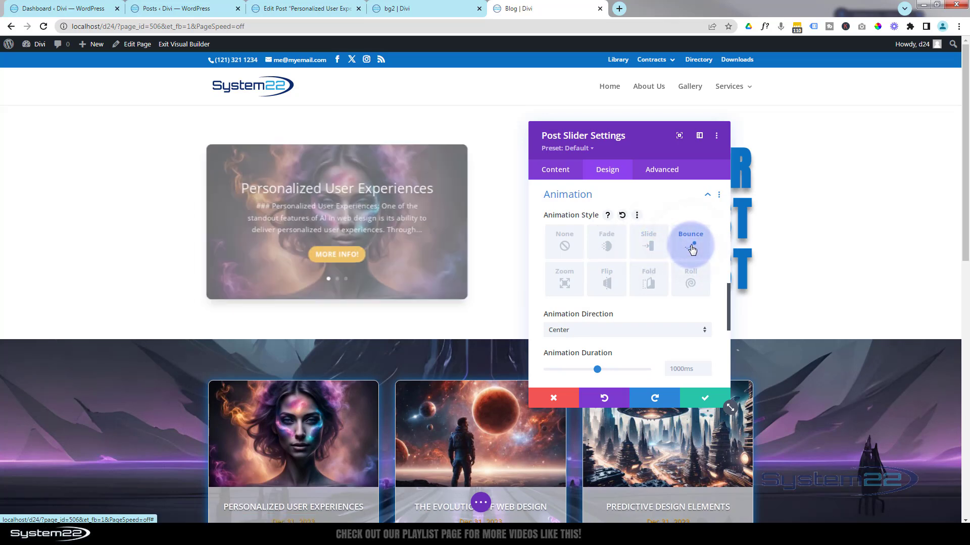
click(568, 245)
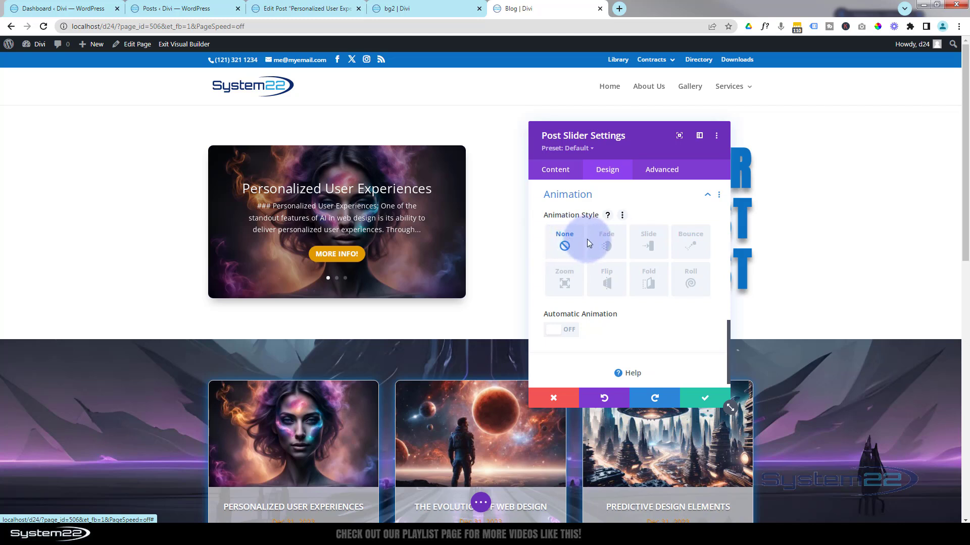
click(623, 244)
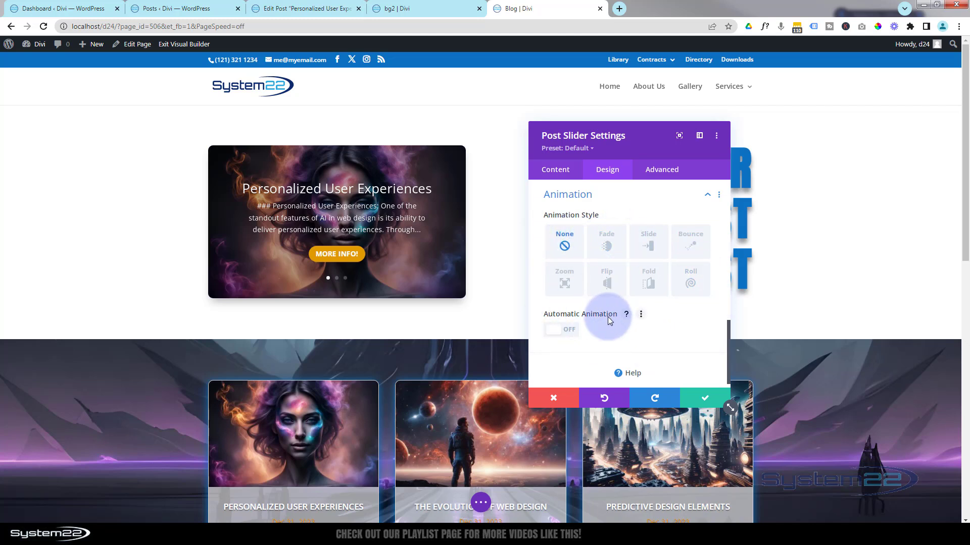
Turn on automatic animation for the slider and set its speed to 4000 ms
click(568, 330)
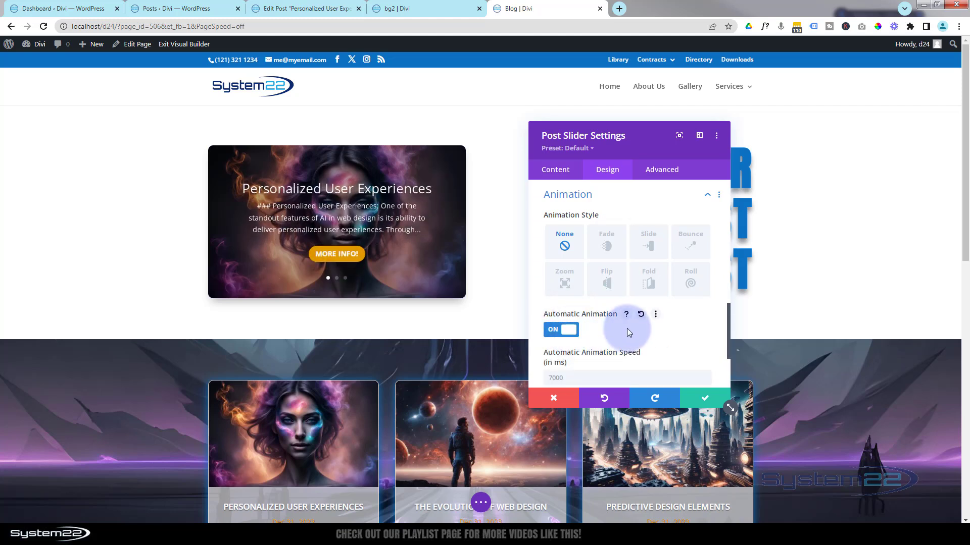
scroll(626, 329, down, 1)
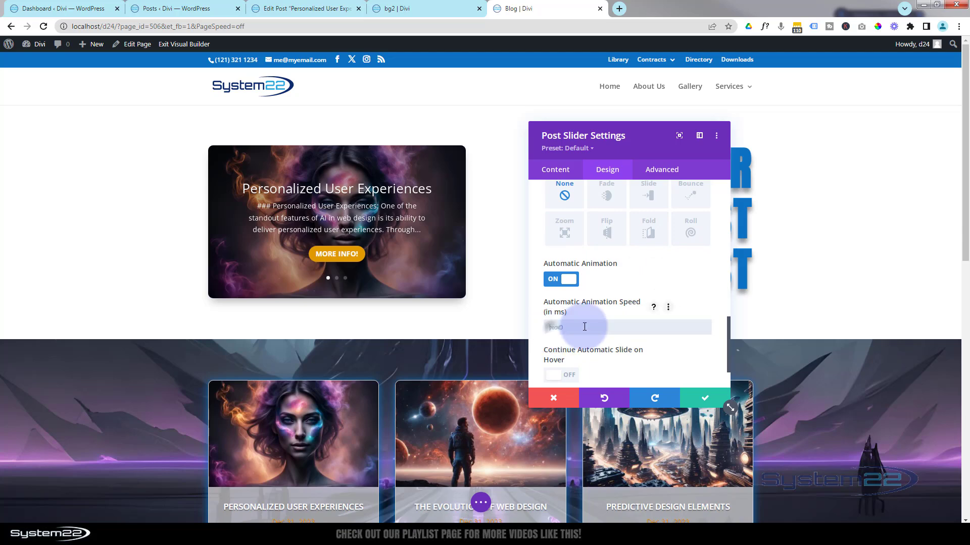
text(4000)
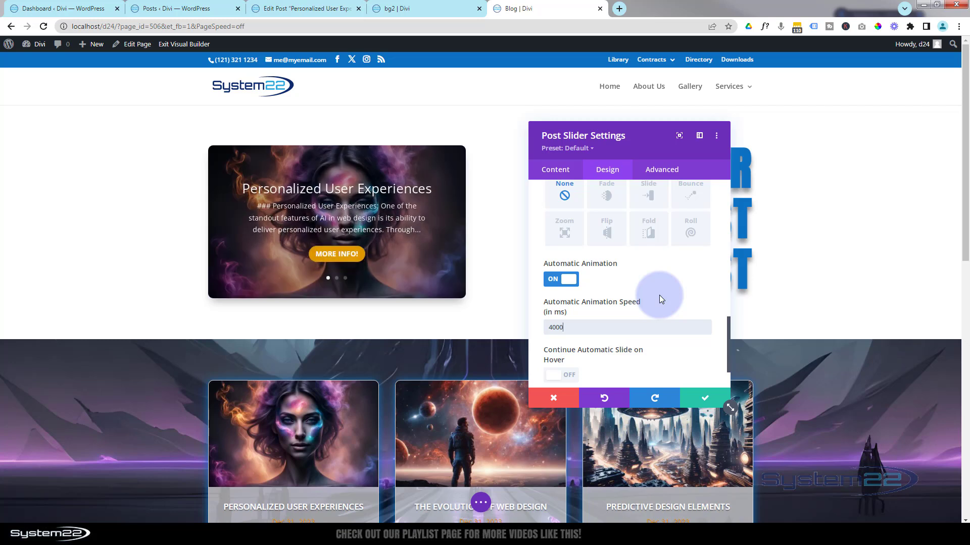
scroll(650, 283, down, 1)
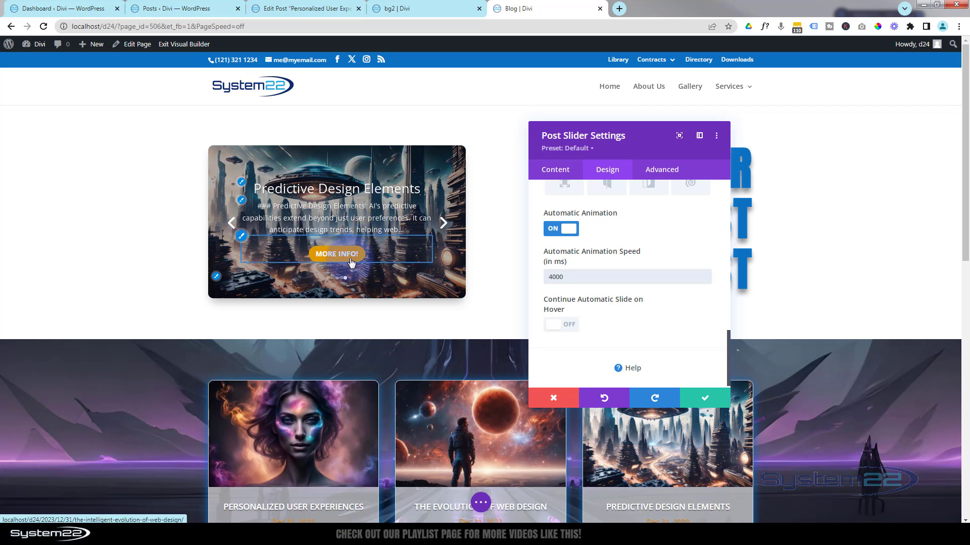
click(618, 284)
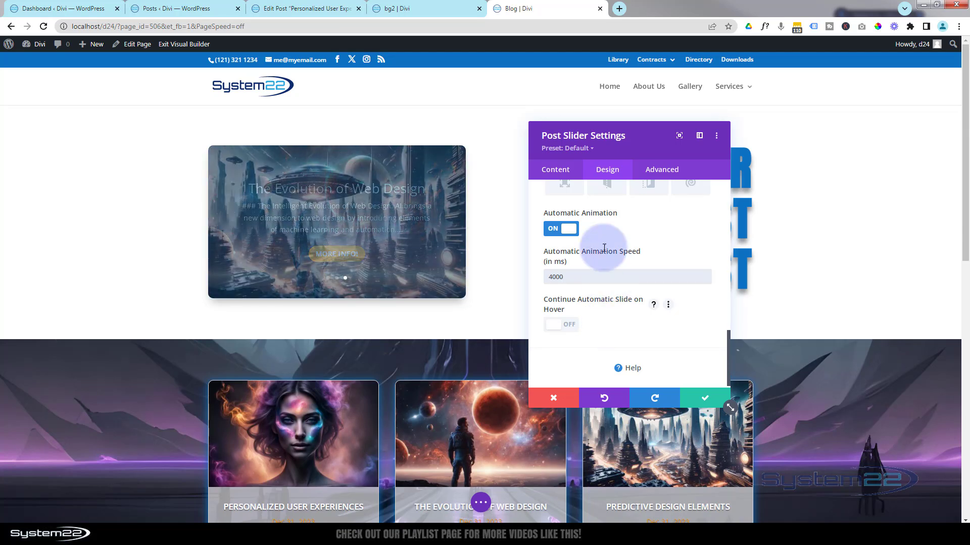
Review the slider's post count and included categories, and save the module settings
click(558, 173)
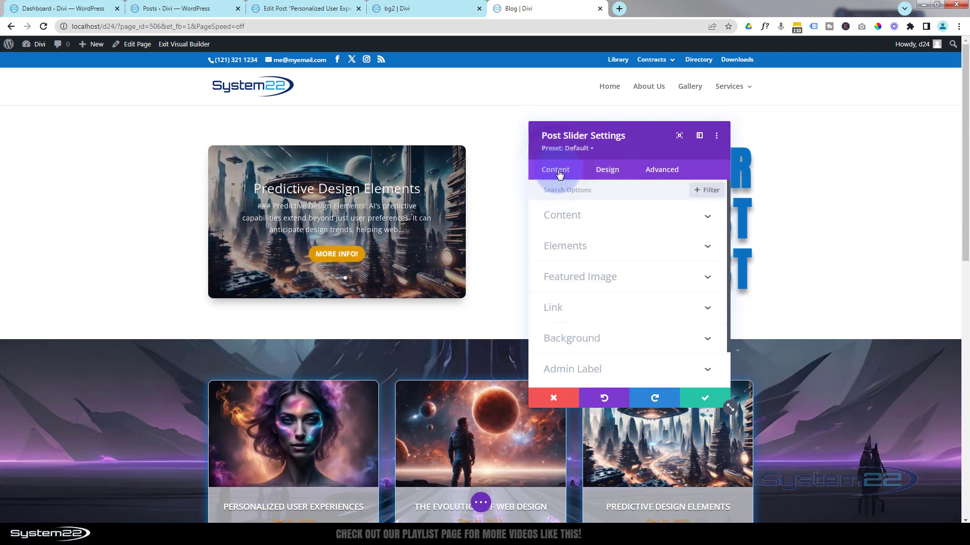
click(641, 220)
click(574, 254)
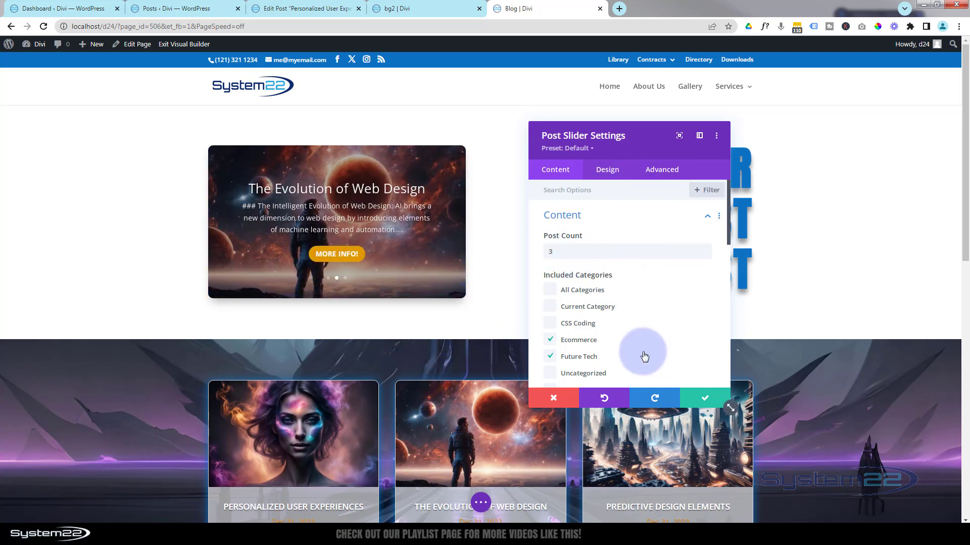
click(704, 398)
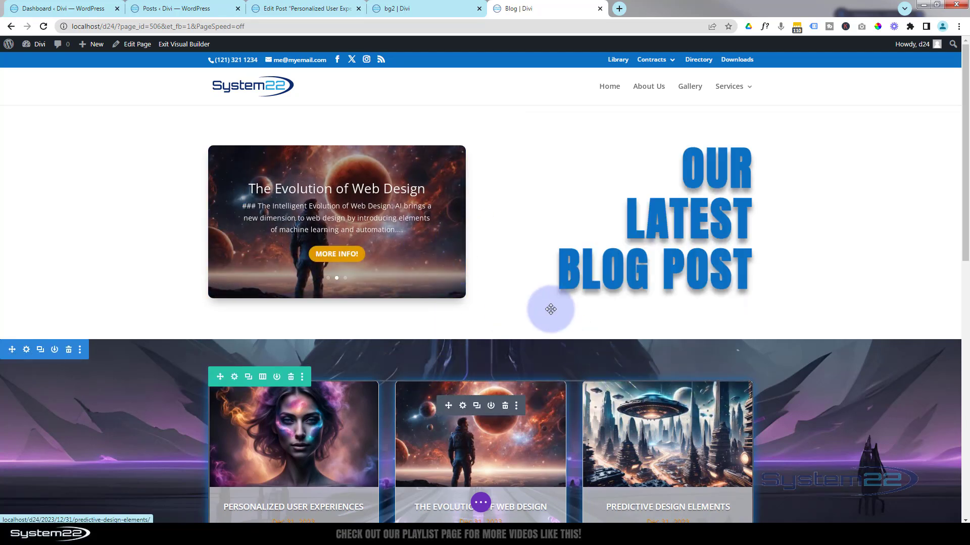
scroll(535, 292, down, 1)
scroll(536, 292, down, 4)
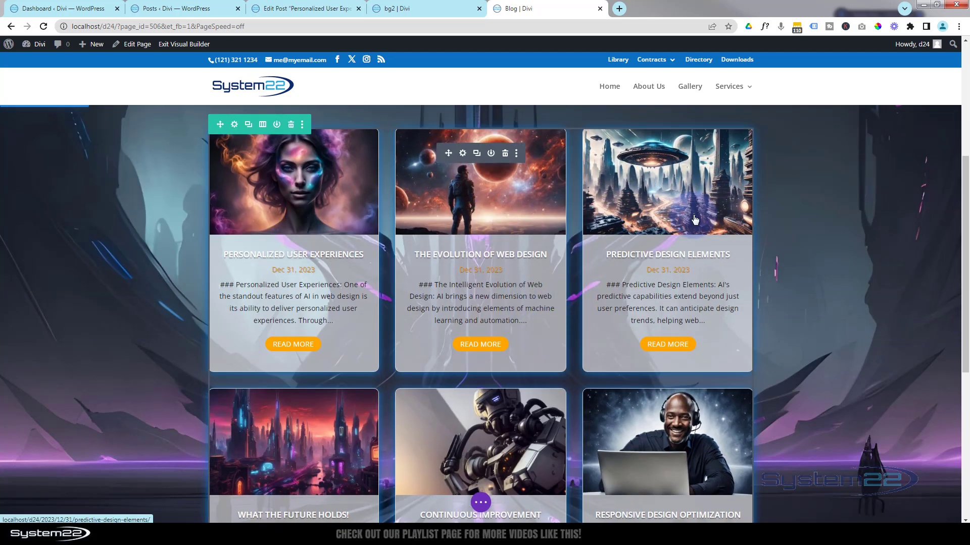
scroll(548, 311, up, 5)
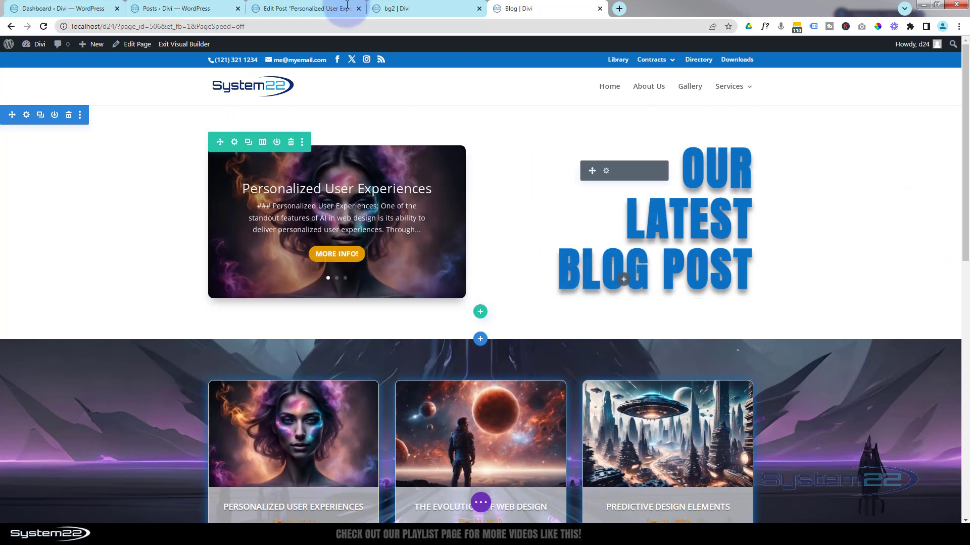
Examine the quick-edit publish date and categories of the "Web Design And (AI)" post, and return to the blog page builder
click(168, 10)
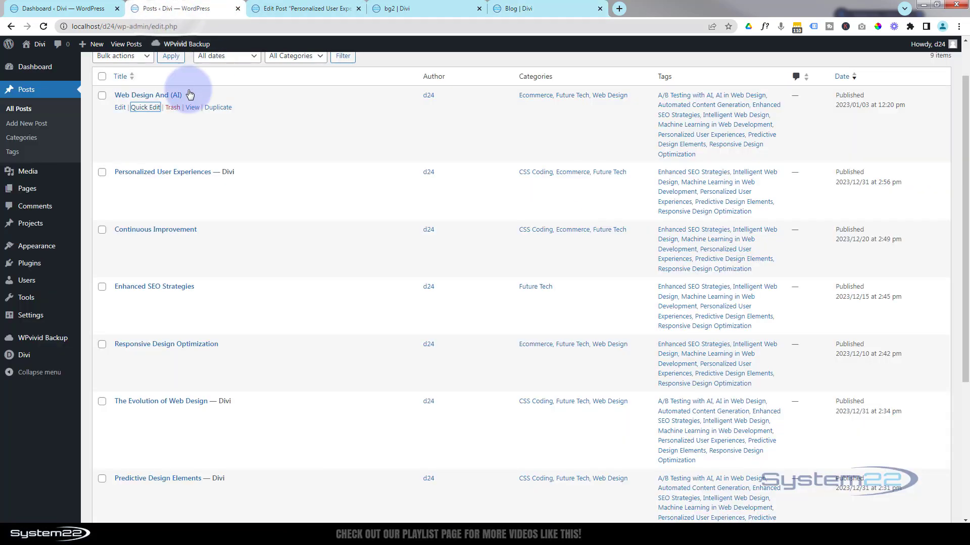
click(148, 108)
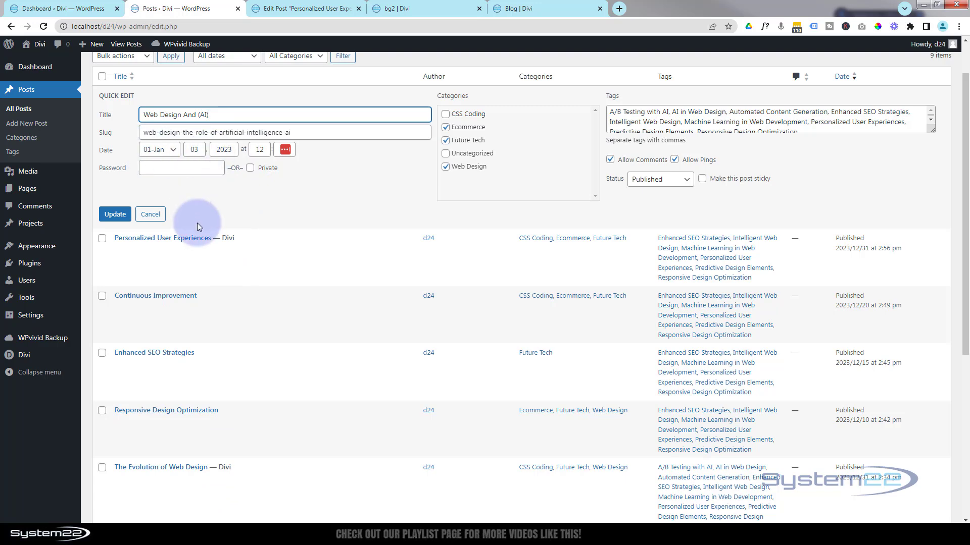
click(520, 8)
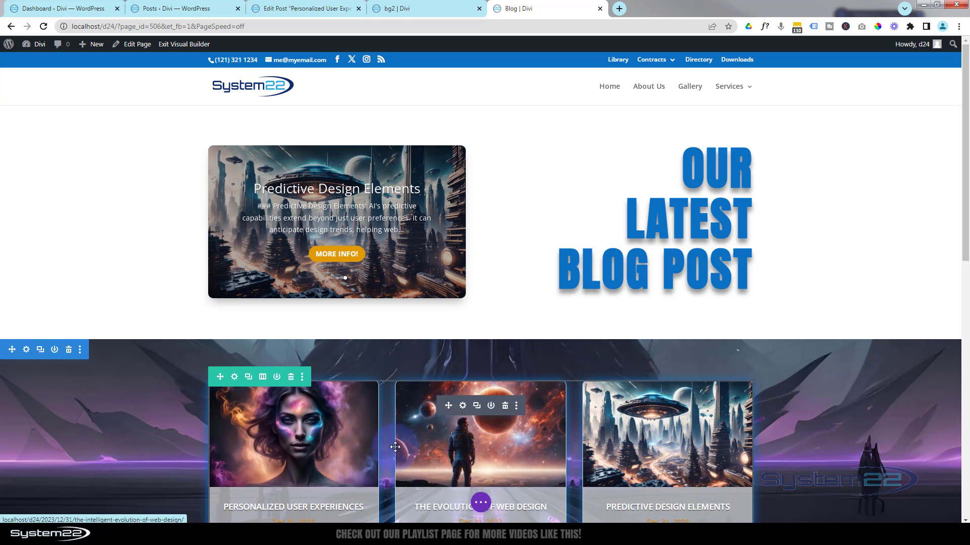
Set the post offset number of the blog grid module to 3 and save the module
scroll(395, 447, down, 3)
scroll(396, 446, up, 2)
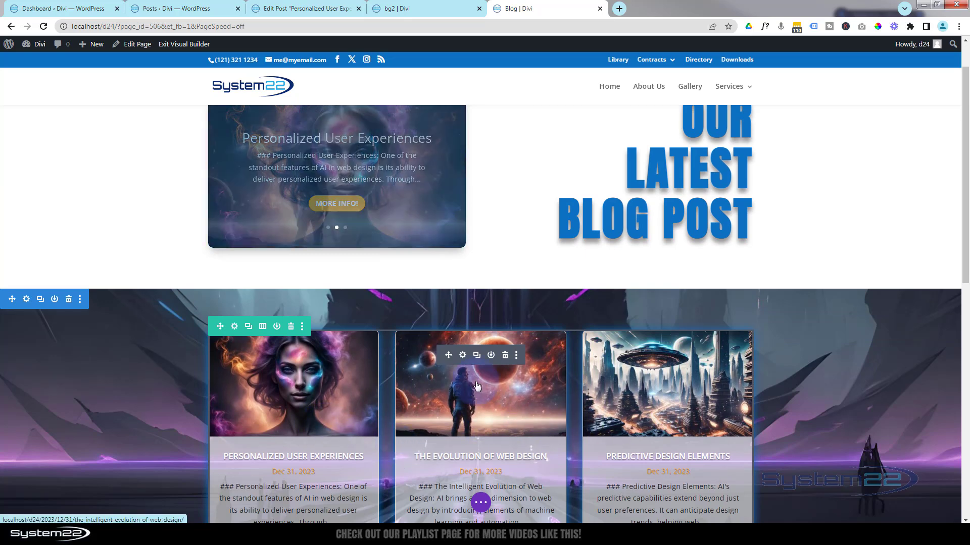
click(464, 356)
click(558, 290)
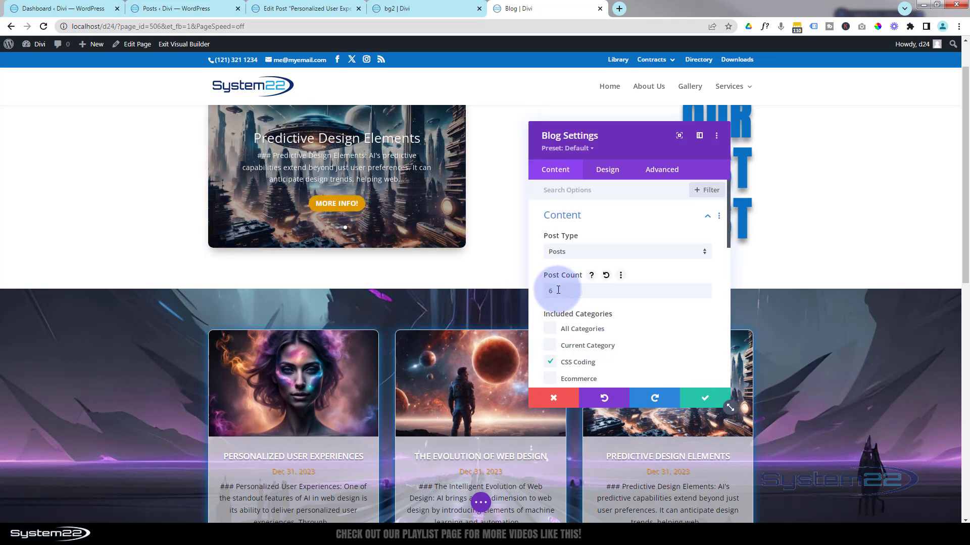
drag(729, 247, 729, 329)
click(551, 348)
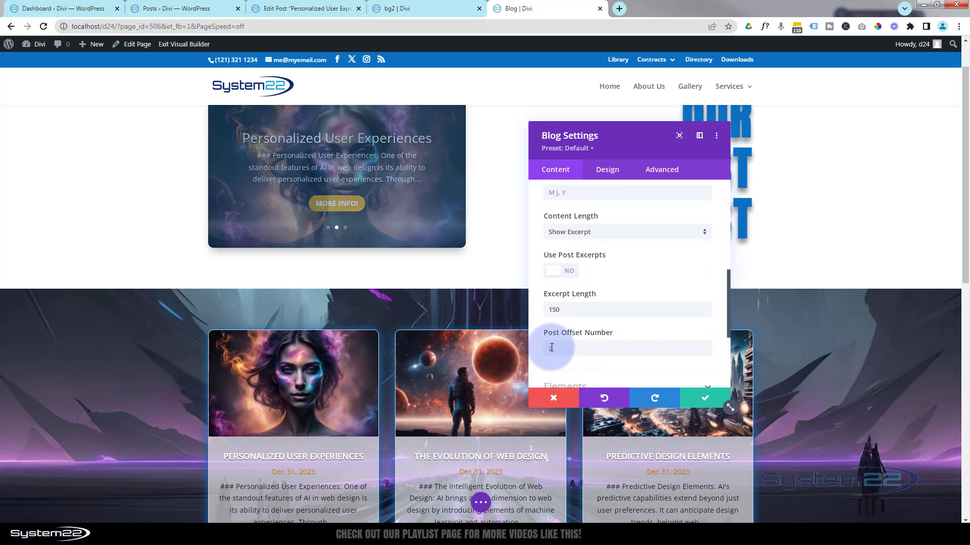
text(3)
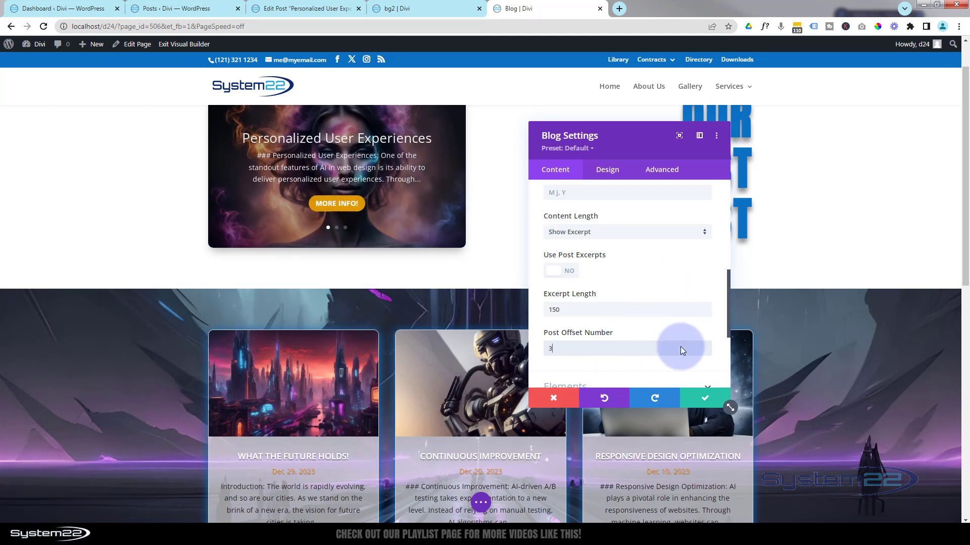
click(705, 398)
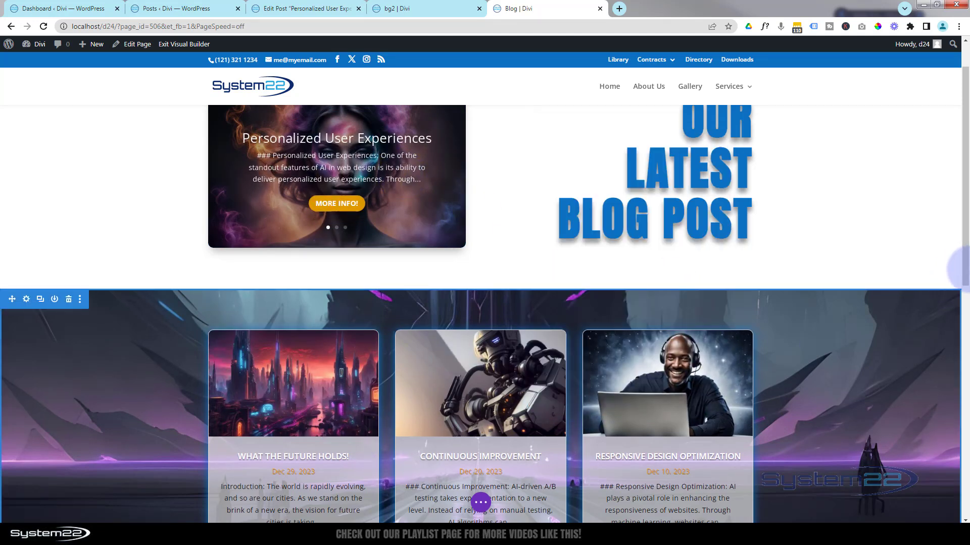
Set the post offset number of the blog grid module to 1 and save the module
drag(966, 259, 963, 238)
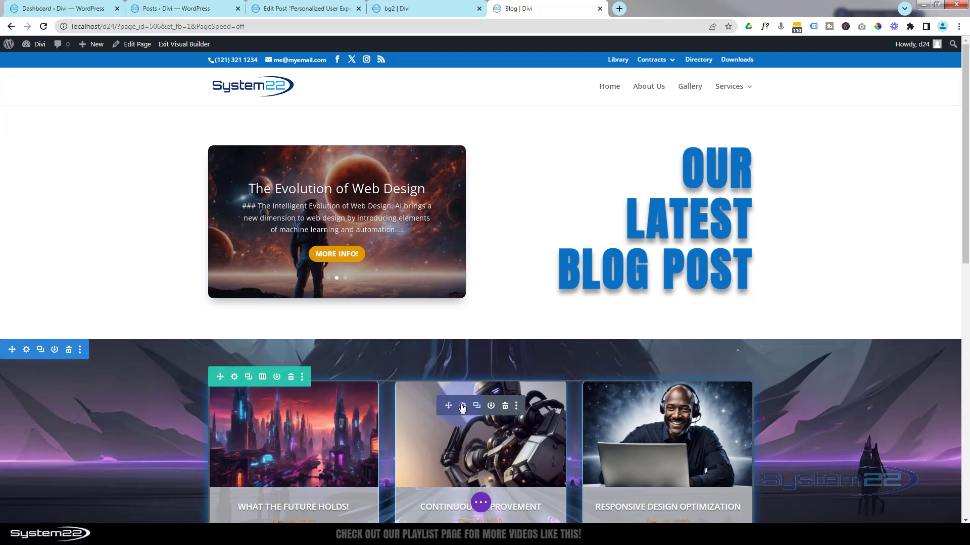
click(462, 407)
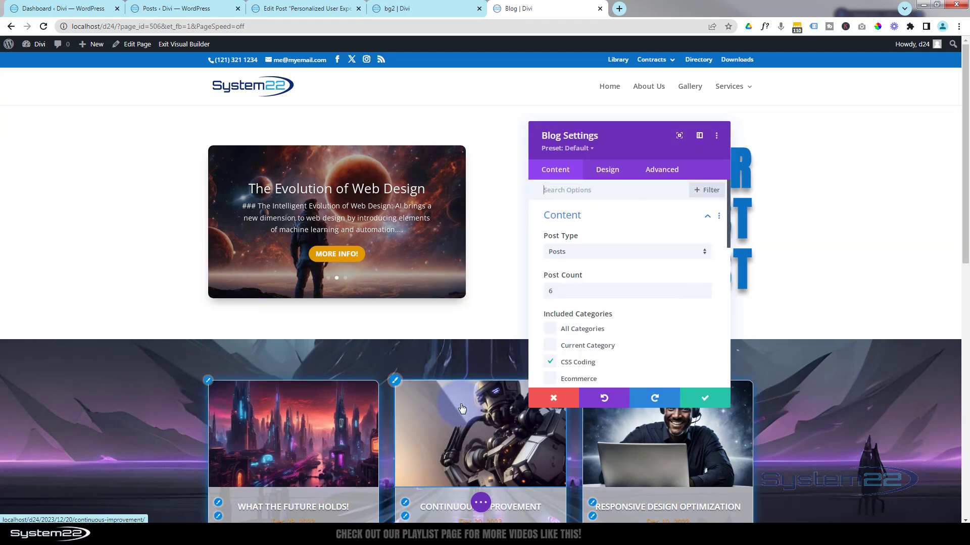
drag(729, 242, 720, 317)
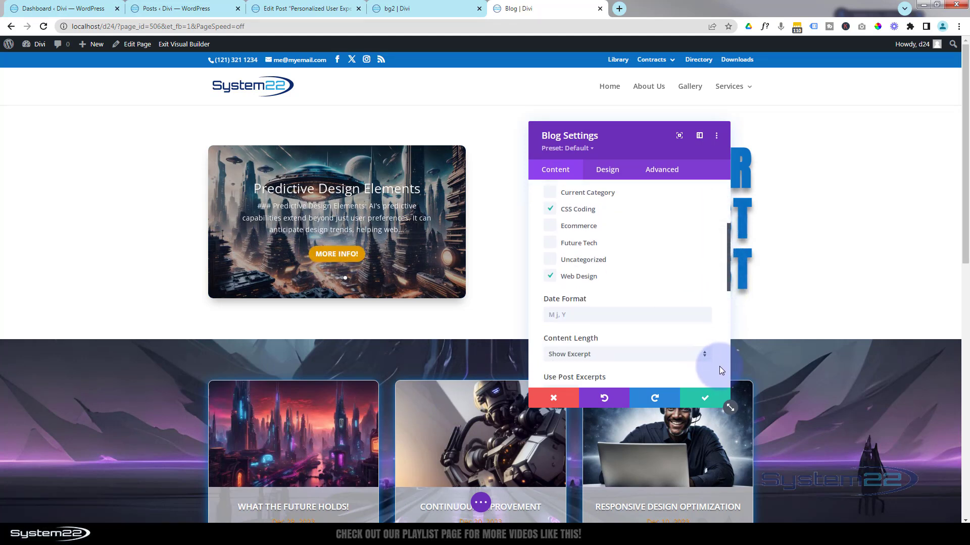
click(728, 353)
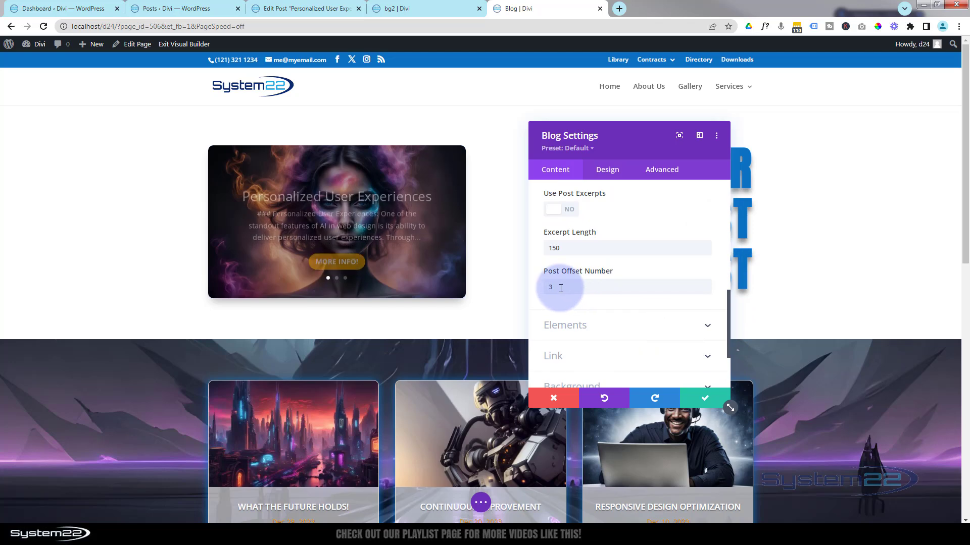
drag(560, 288, 539, 285)
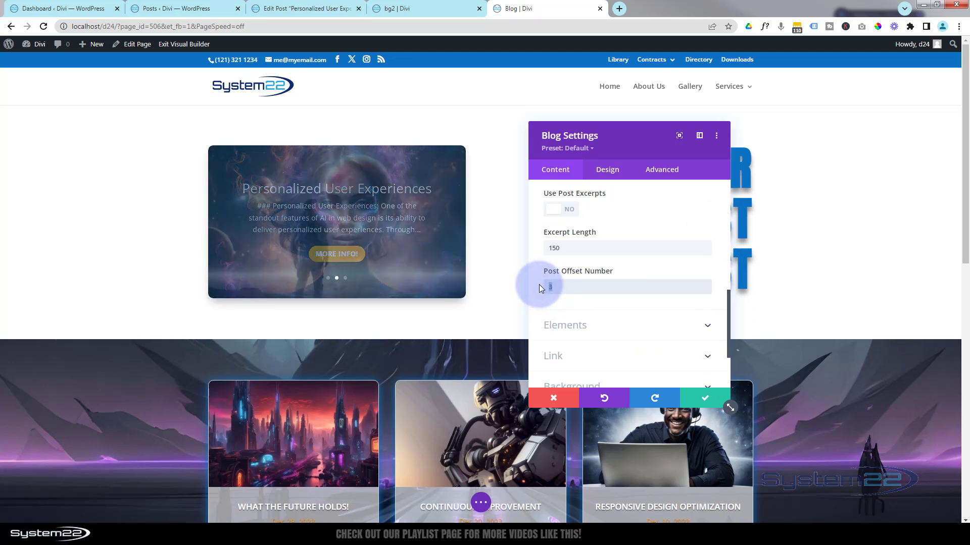
text(1)
click(704, 399)
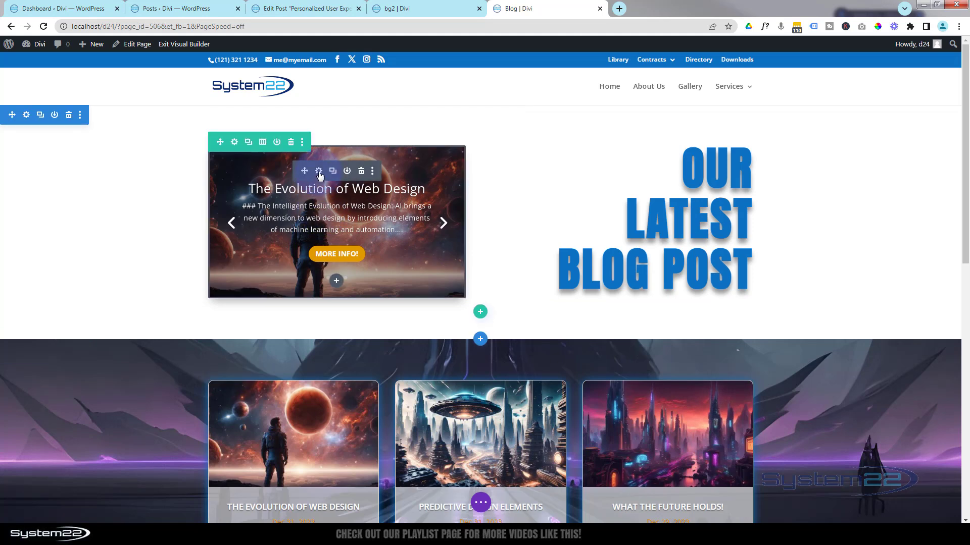
Set the featured post slider's post count to 1
click(318, 173)
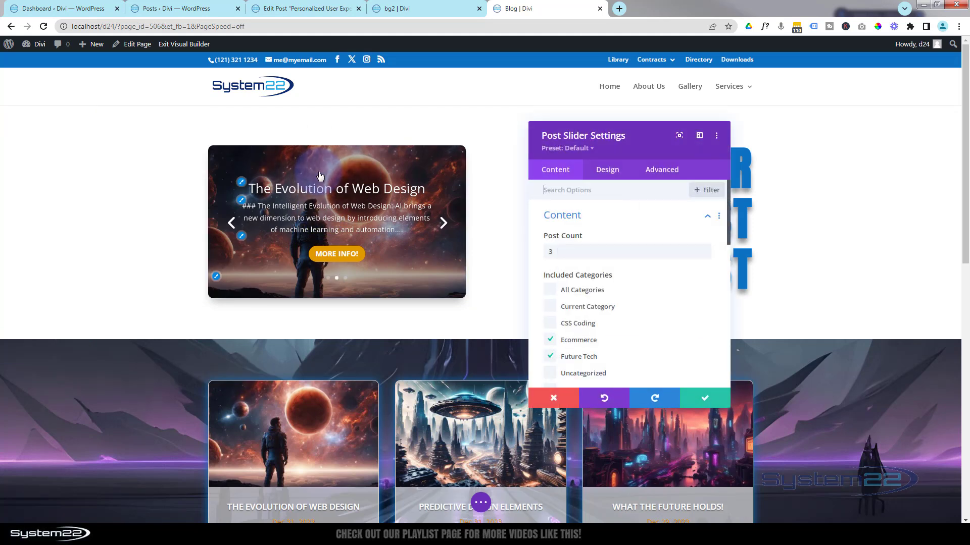
drag(556, 253, 548, 254)
text(1)
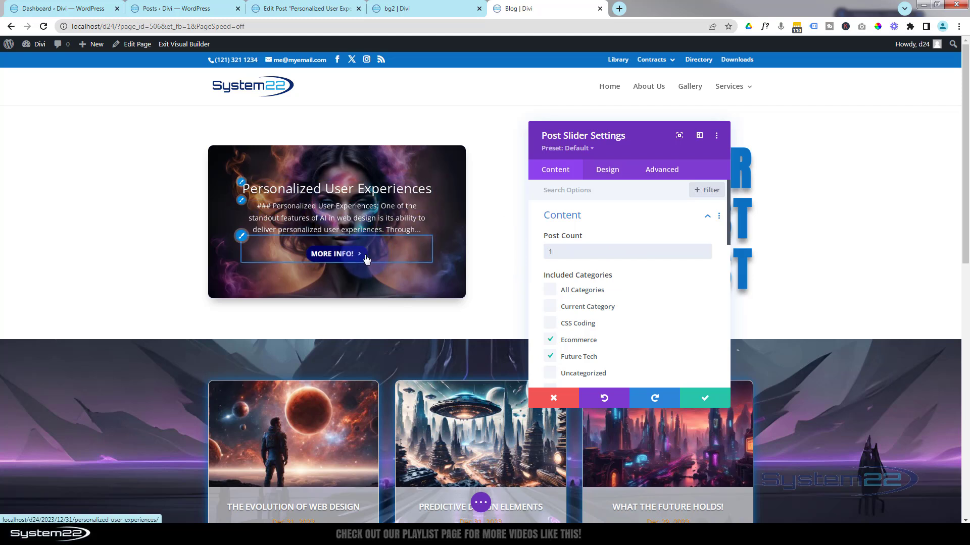
Set the post slider's excerpt length to 0 and move the settings window to inspect the layout
drag(728, 237, 719, 327)
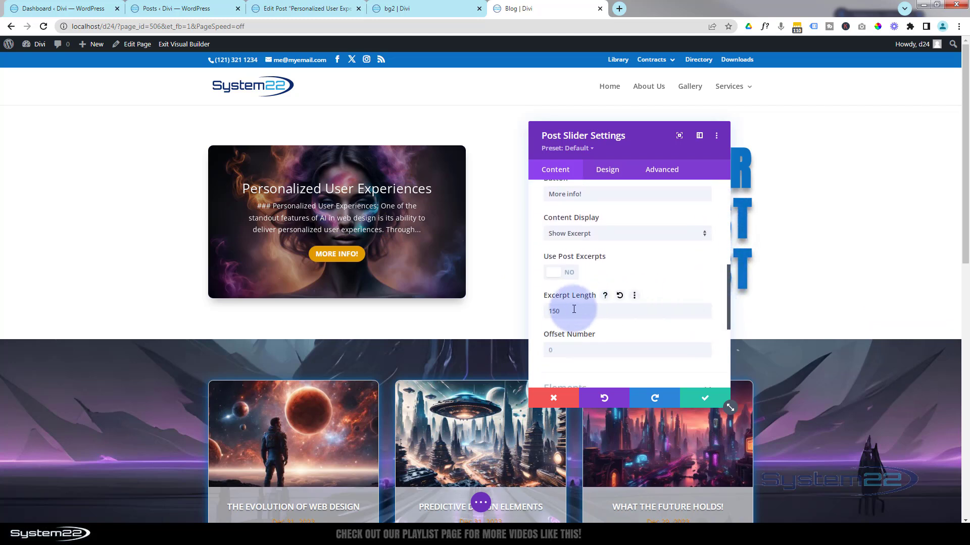
drag(567, 311, 541, 311)
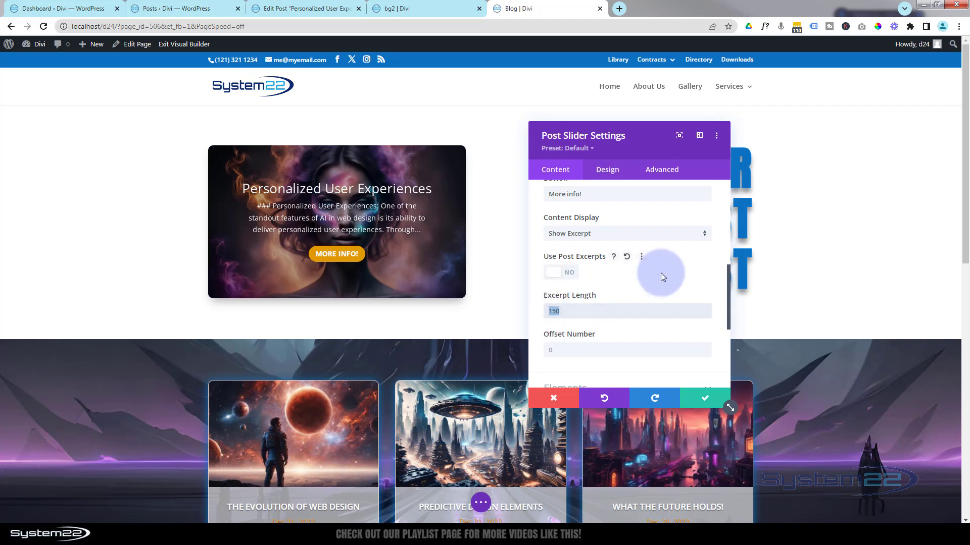
text(0)
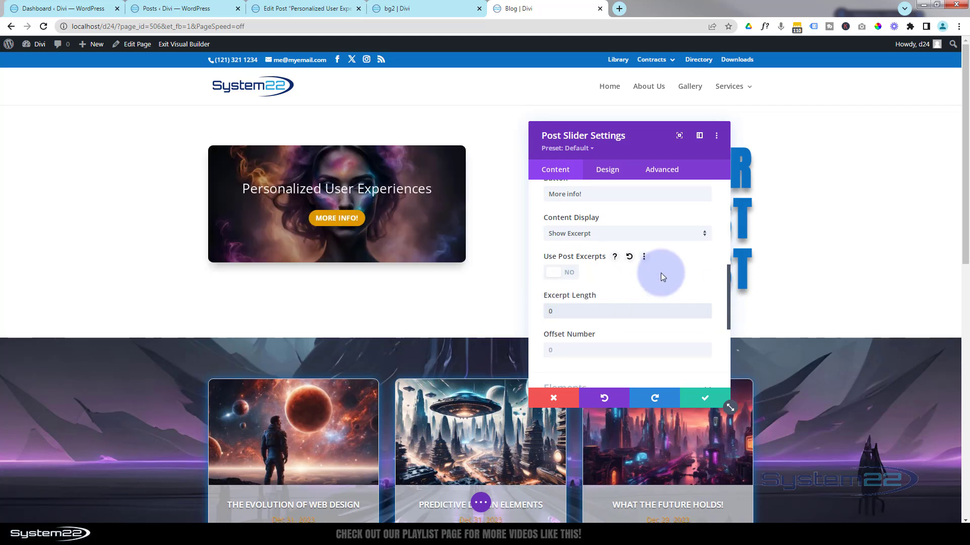
drag(626, 142, 949, 176)
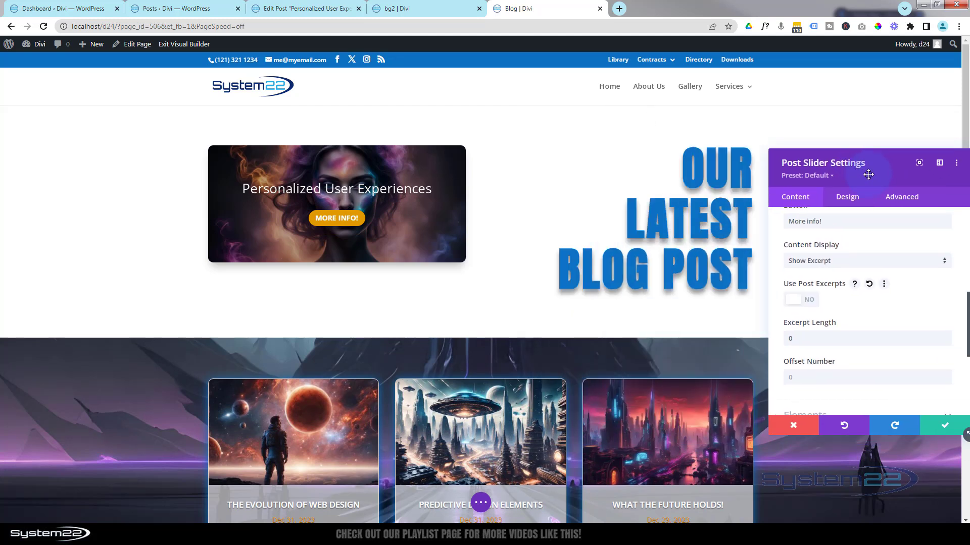
drag(868, 174, 625, 139)
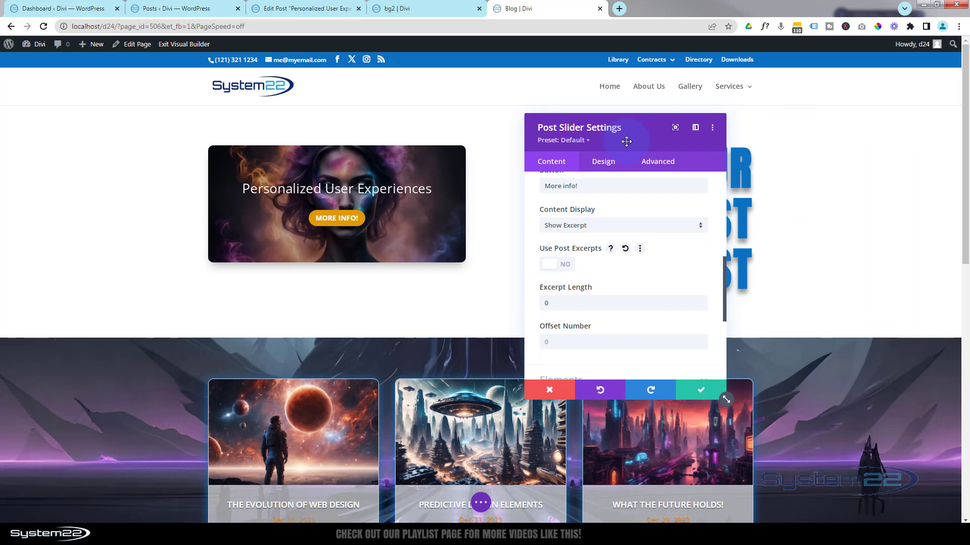
Try a 200px top padding on the post slider, and settle on 180px top and 30px bottom padding
click(605, 163)
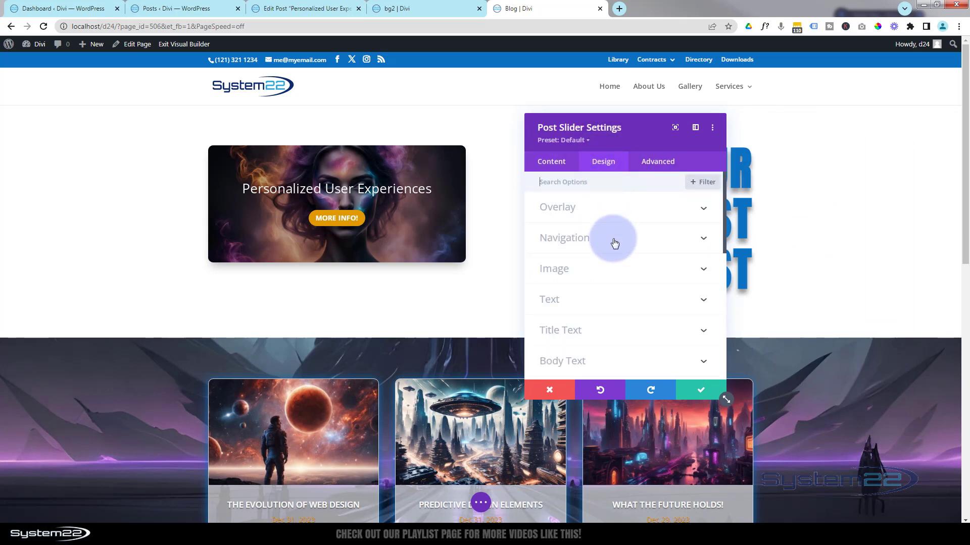
drag(725, 233, 725, 310)
click(651, 301)
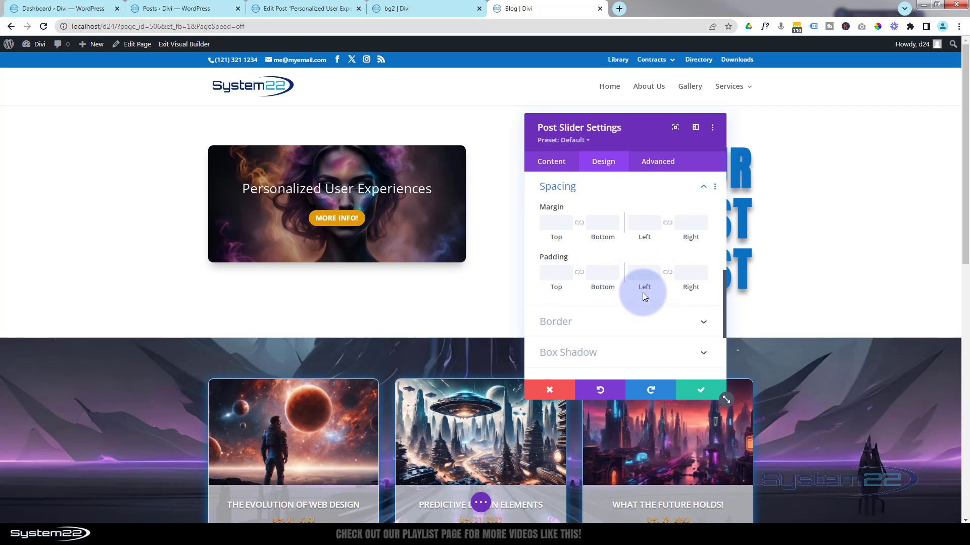
click(552, 274)
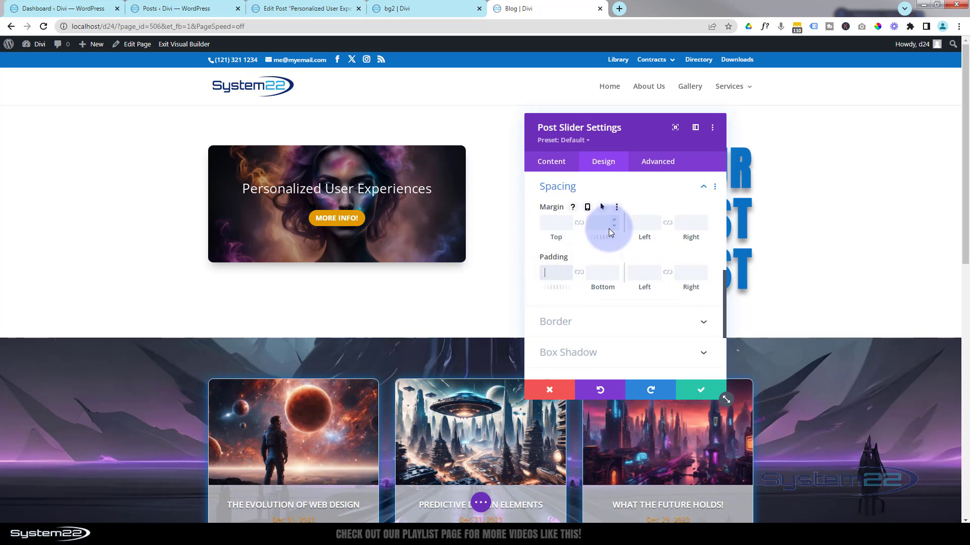
text(200px)
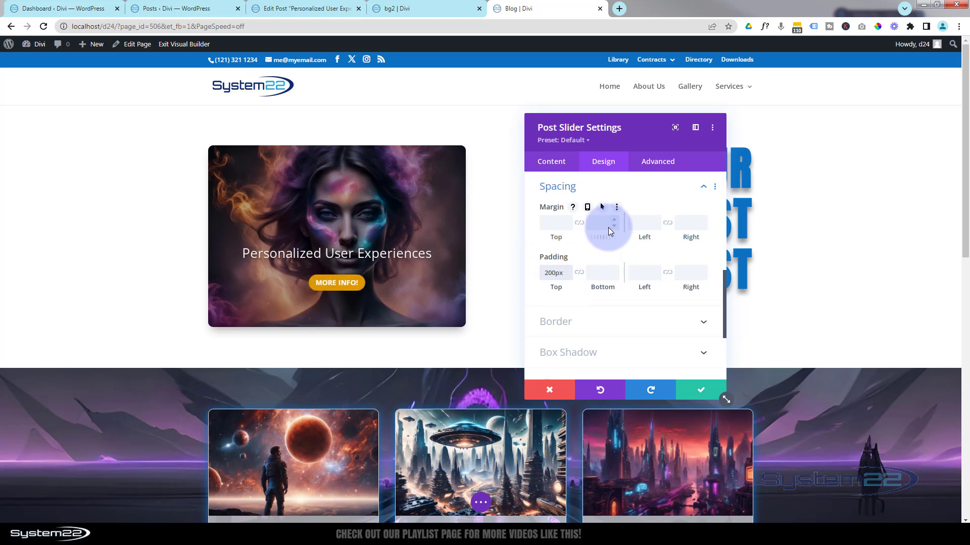
click(547, 272)
drag(545, 273, 552, 275)
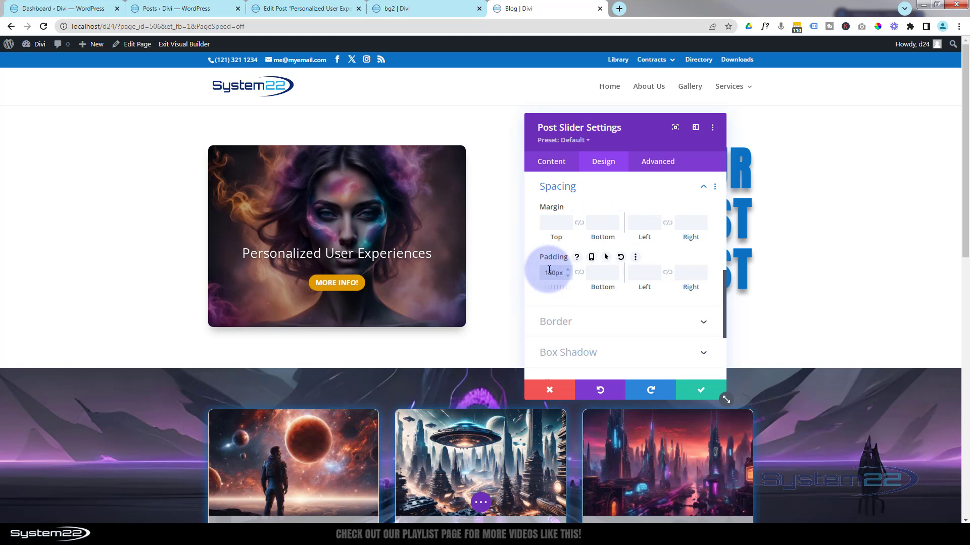
click(597, 275)
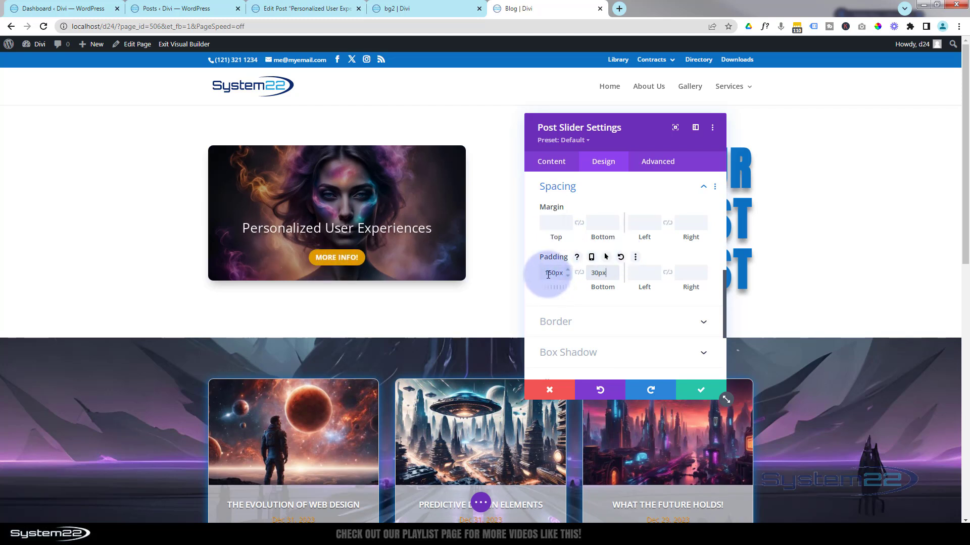
drag(548, 272, 551, 275)
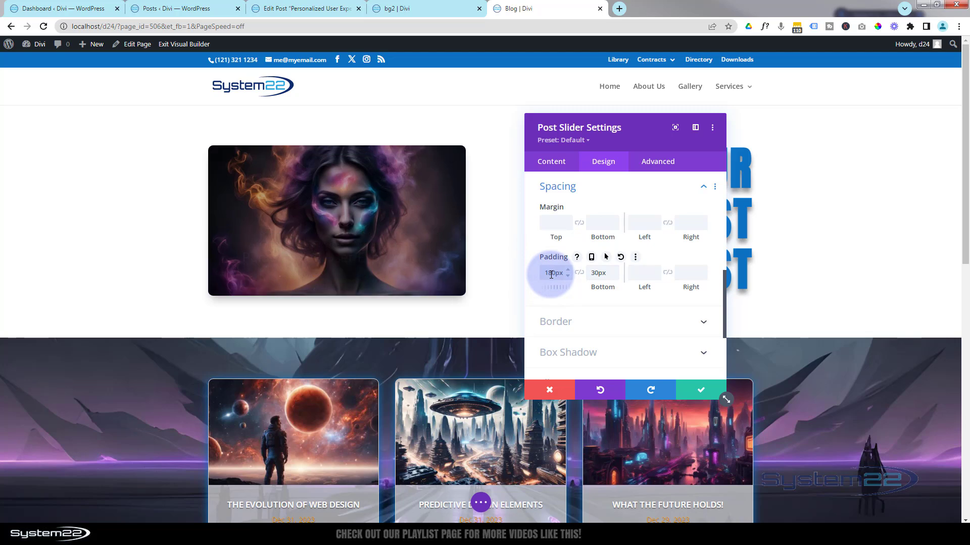
drag(631, 137, 647, 374)
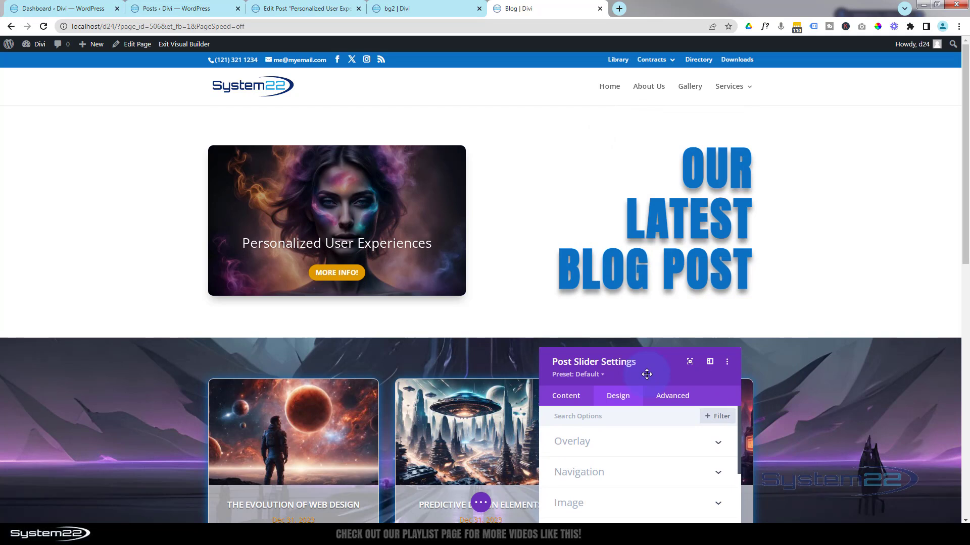
drag(647, 374, 634, 128)
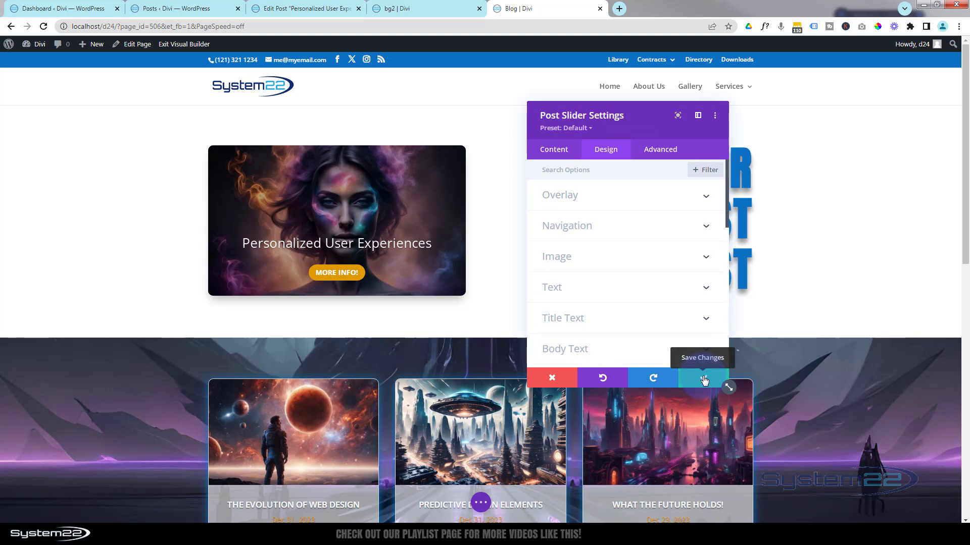
Review the post slider's post count, included categories and post order
click(566, 151)
click(591, 196)
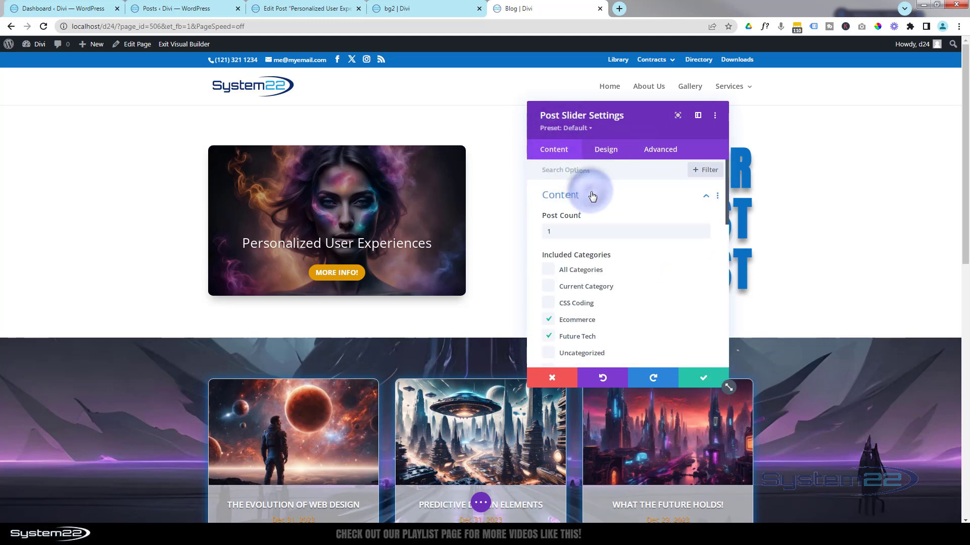
drag(724, 219, 723, 251)
click(554, 301)
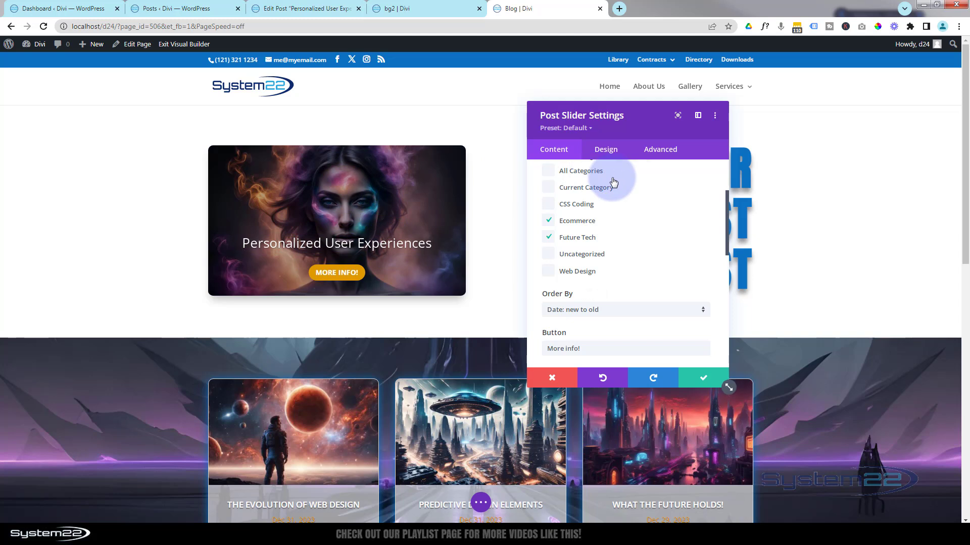
Enable responsive padding for the post slider and set its phone top padding to 100px
click(606, 150)
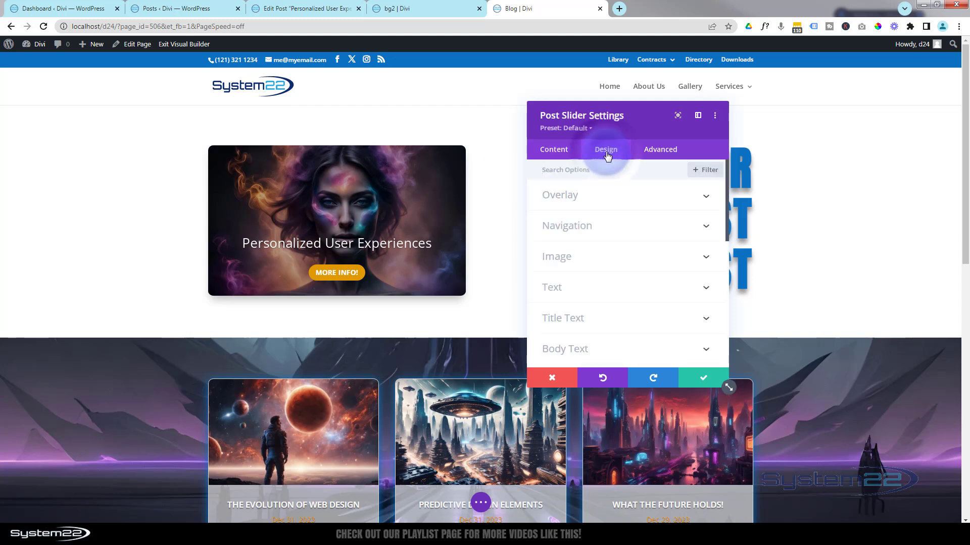
drag(725, 240, 723, 310)
click(632, 286)
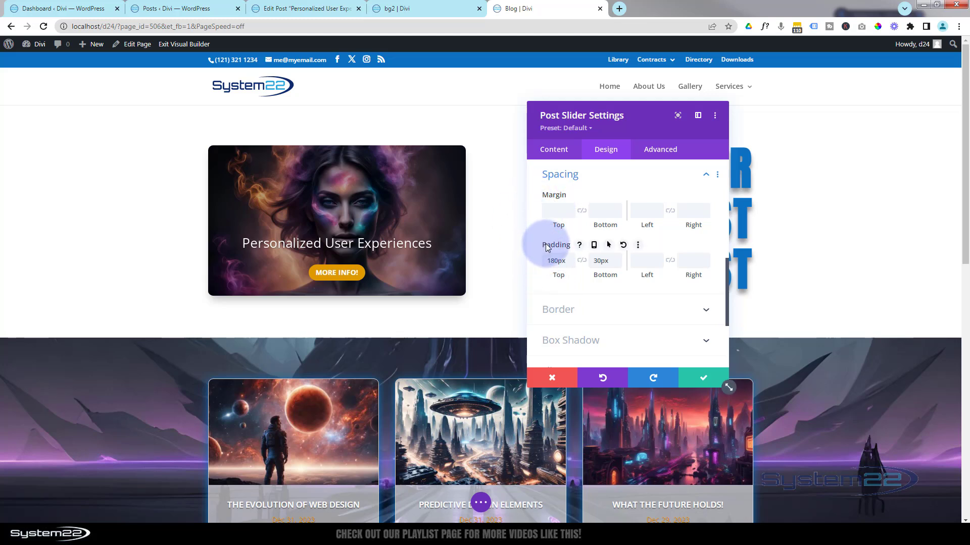
click(594, 245)
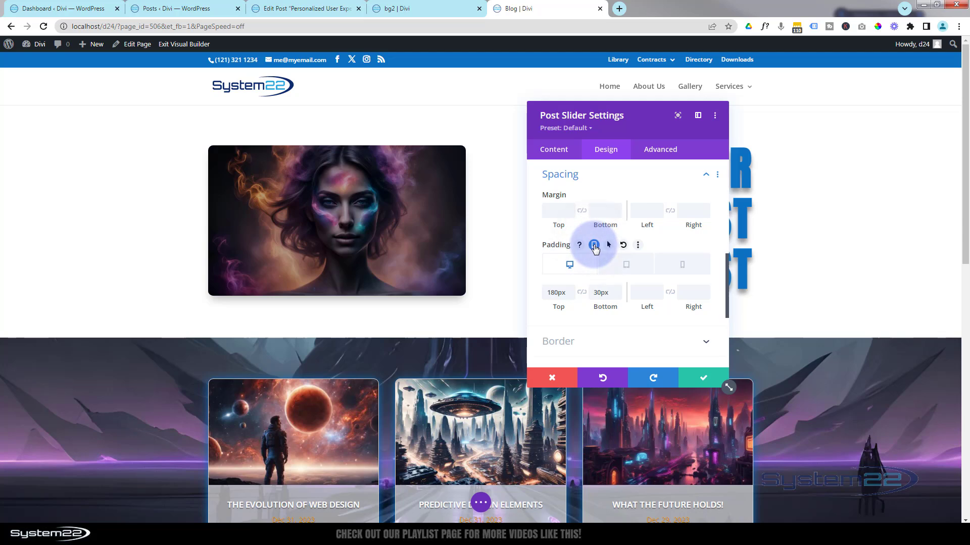
click(625, 268)
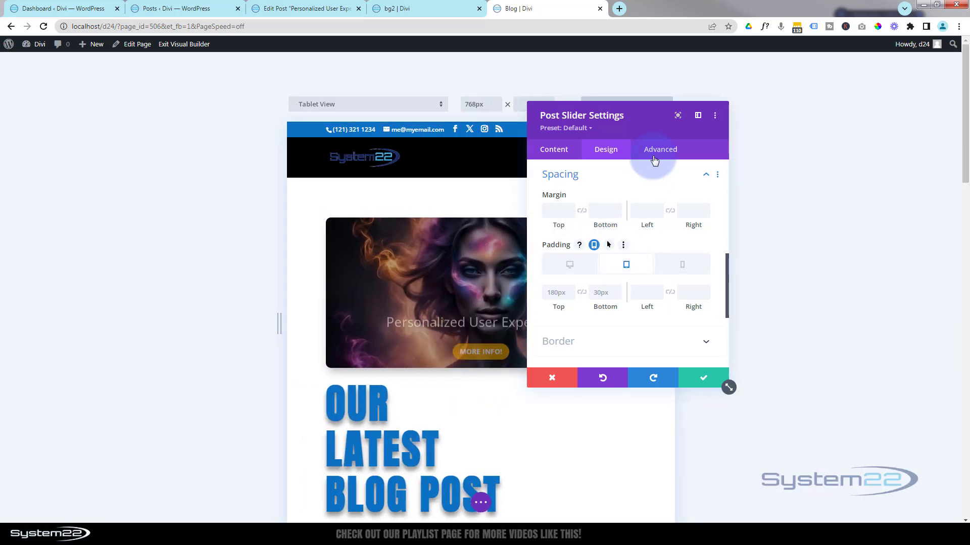
drag(649, 133, 844, 137)
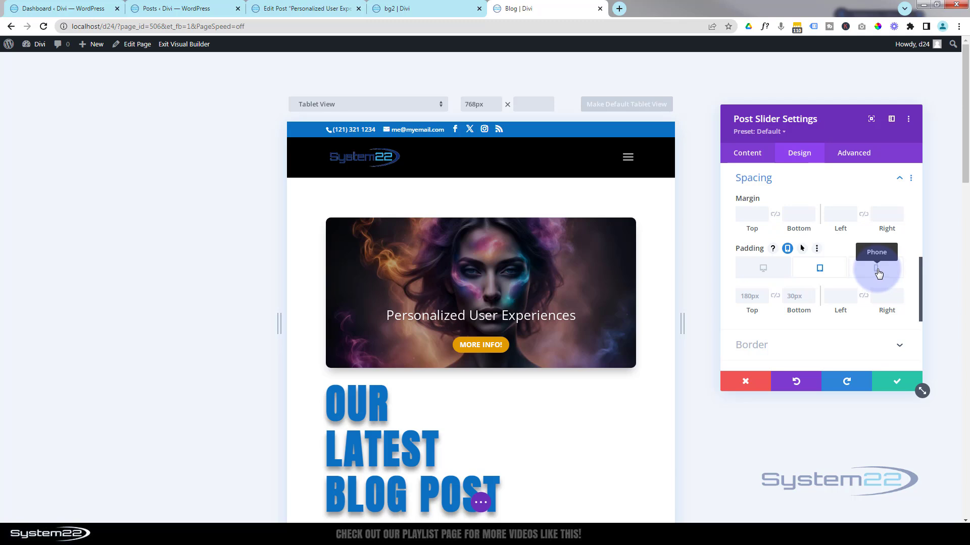
click(878, 273)
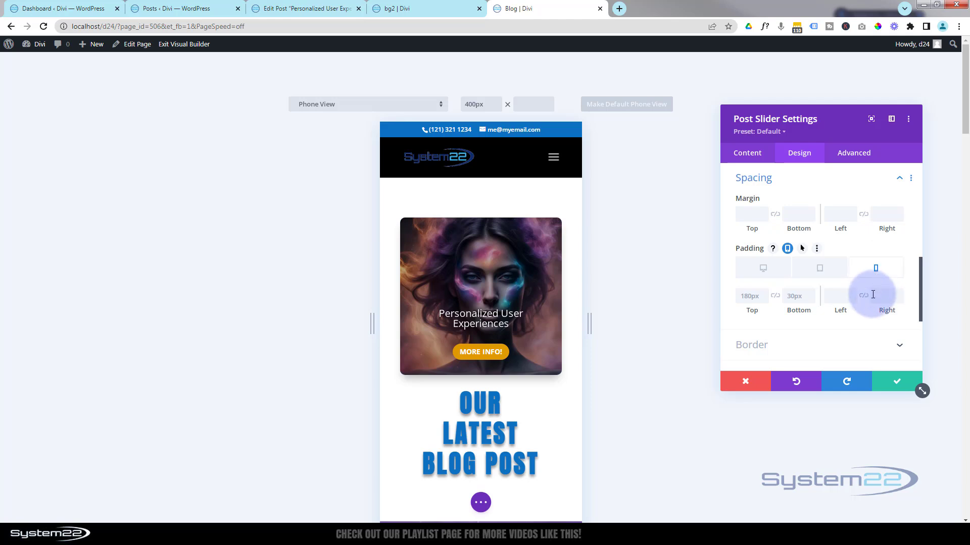
click(746, 297)
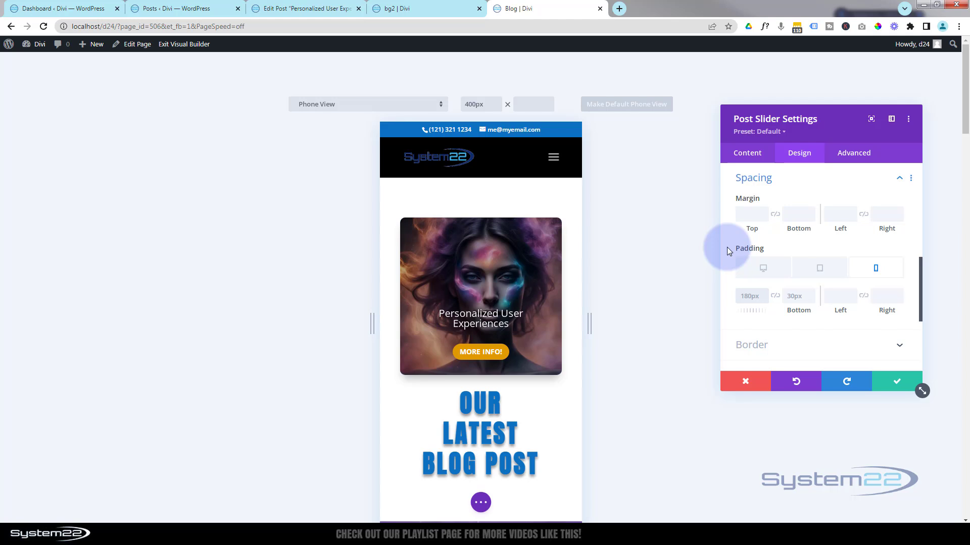
text(100px)
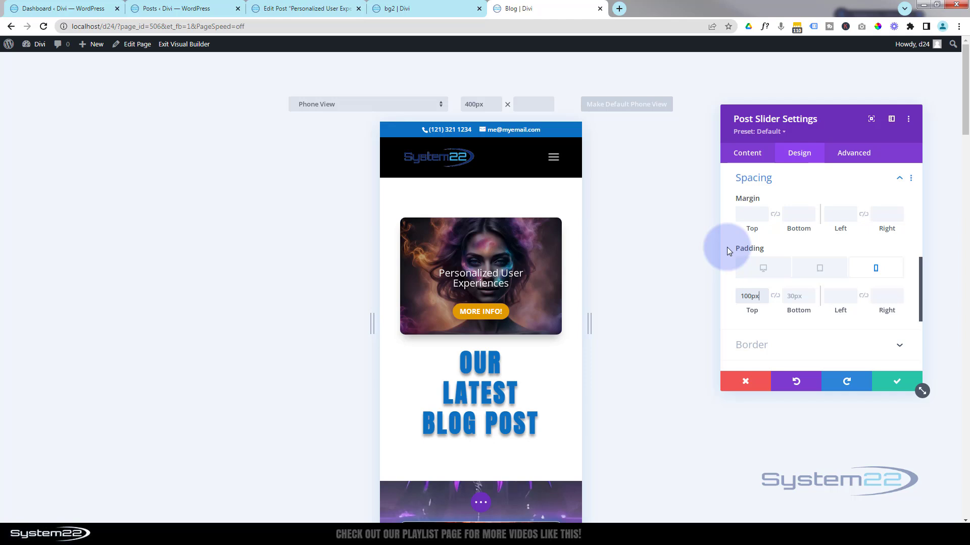
Try a 200px tablet top padding on the post slider, and settle on 220px
click(827, 270)
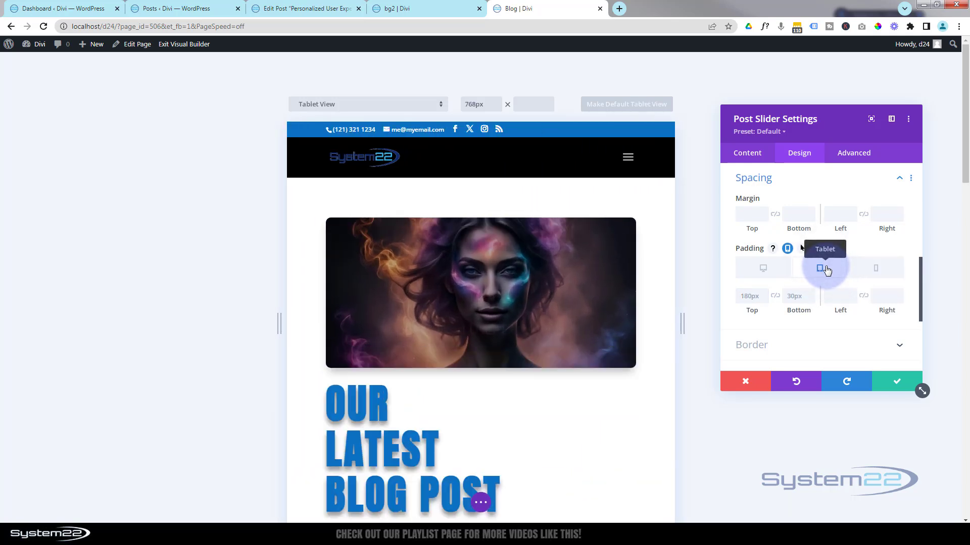
click(744, 297)
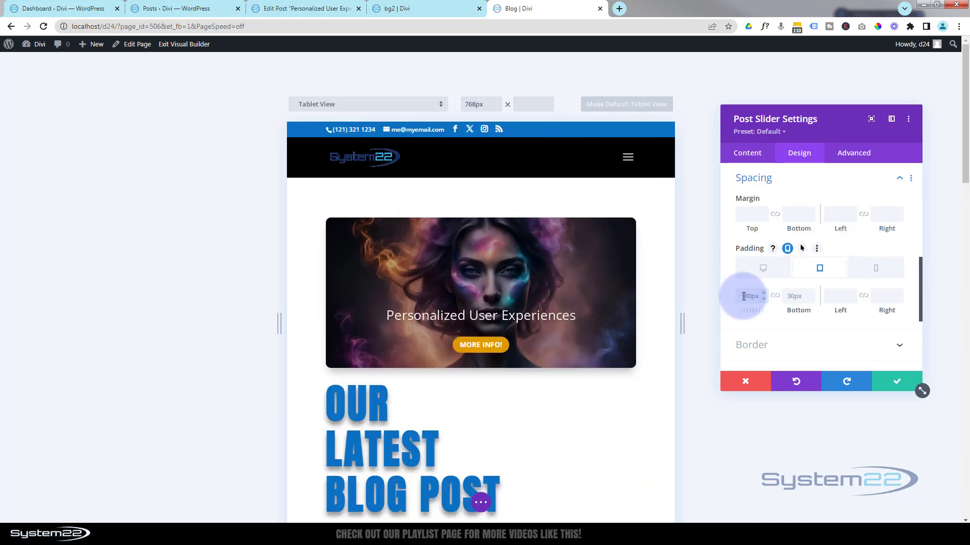
click(775, 296)
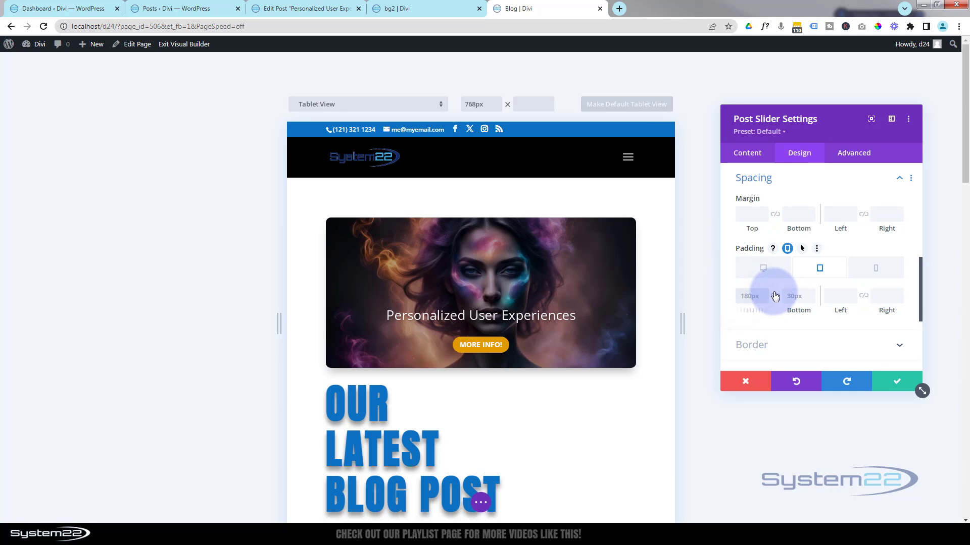
text(200px)
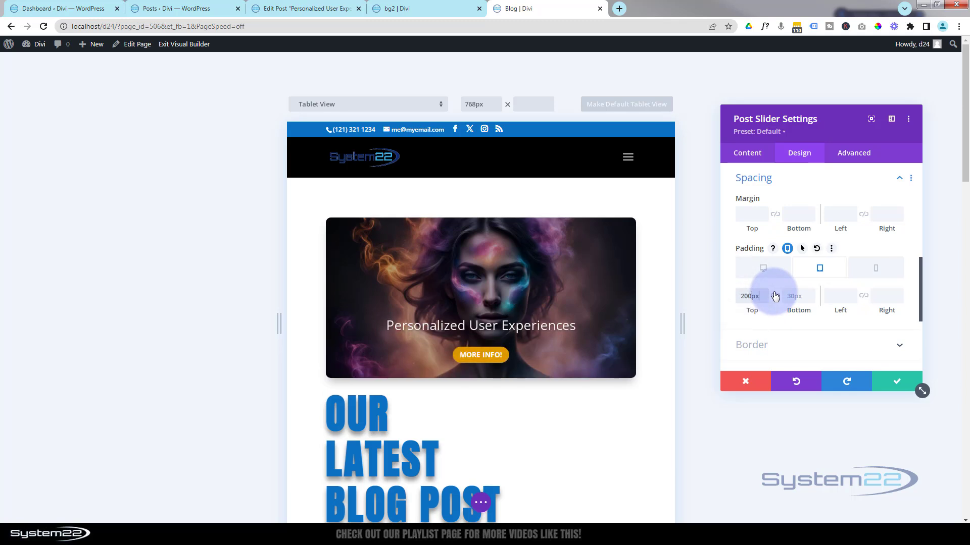
drag(744, 297, 747, 297)
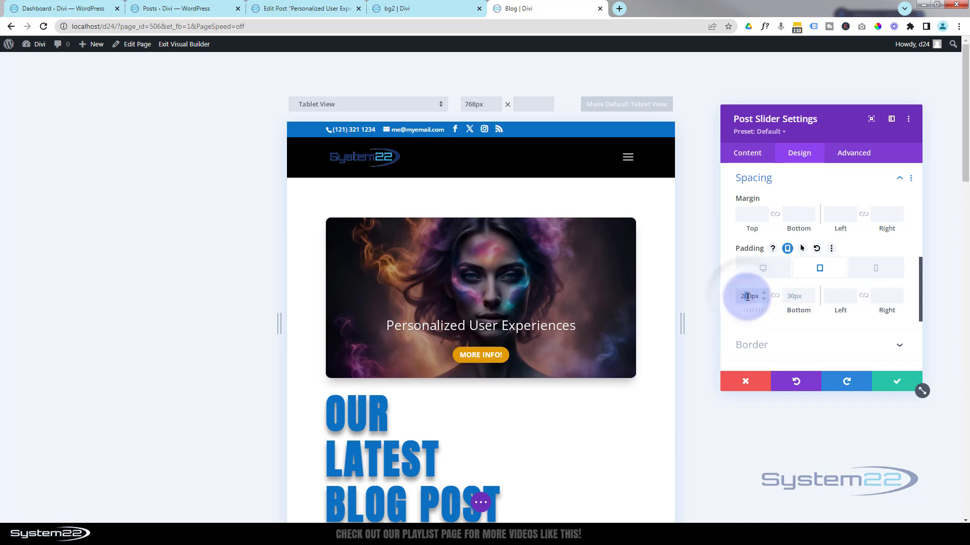
text(2)
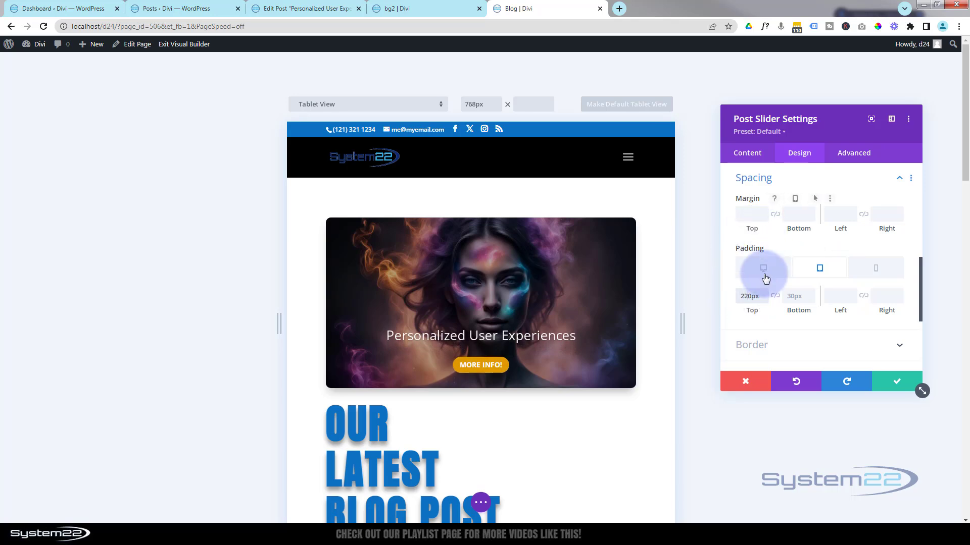
Return to the desktop padding view, apply the post slider settings and save the page as a draft
click(763, 271)
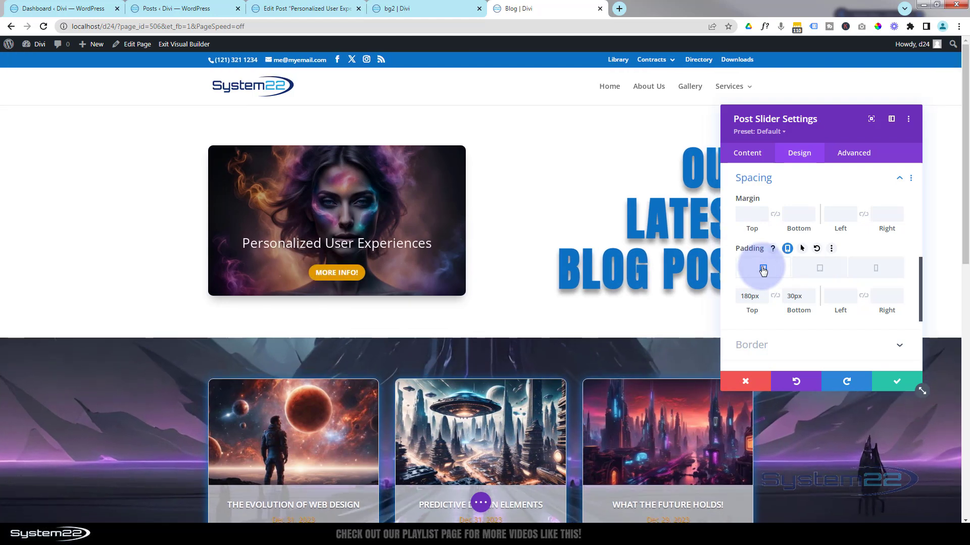
click(897, 382)
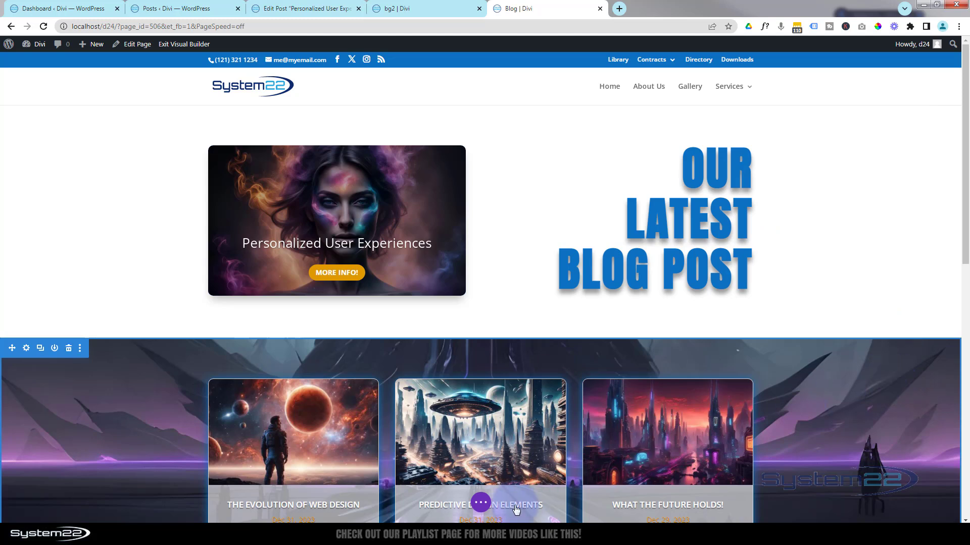
click(480, 508)
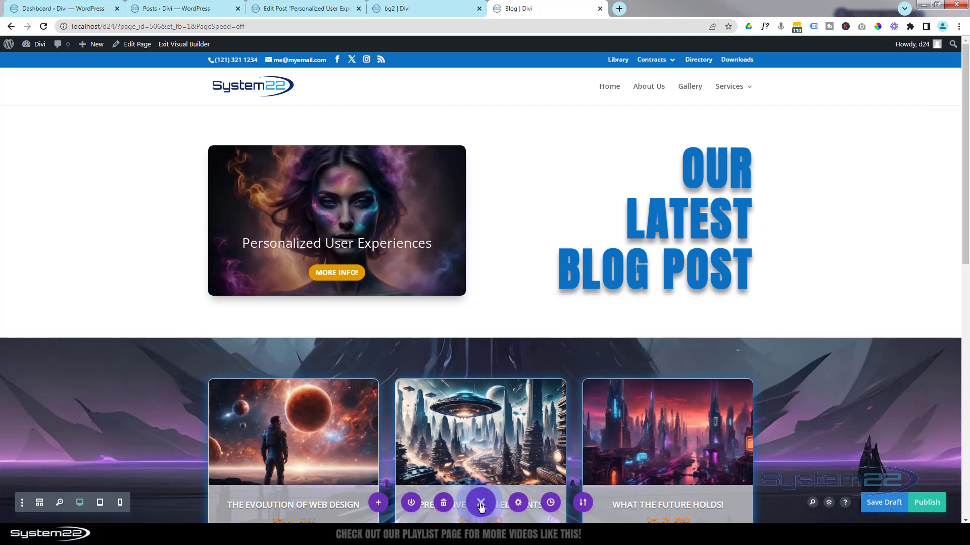
click(881, 503)
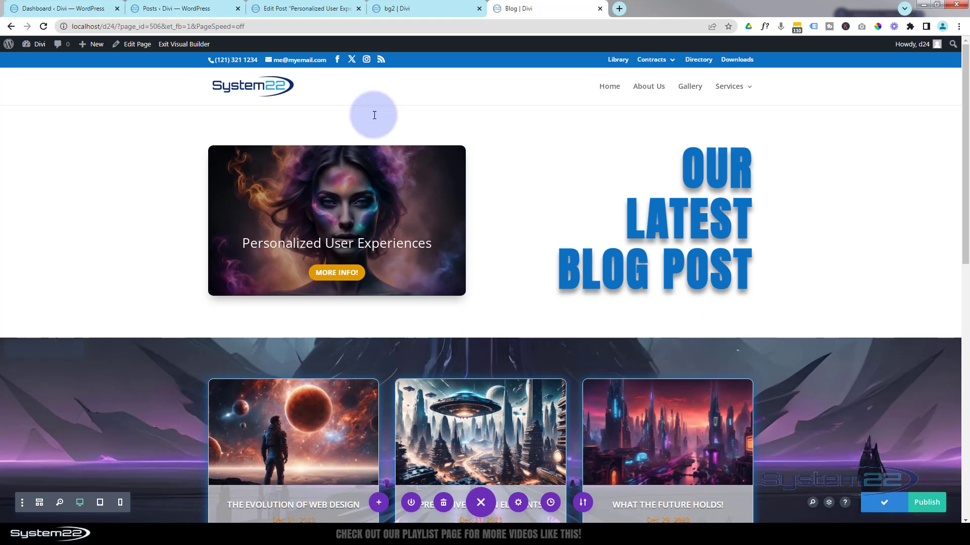
Exit the visual builder and test the slider's More Info link, returning to the blog page
click(198, 44)
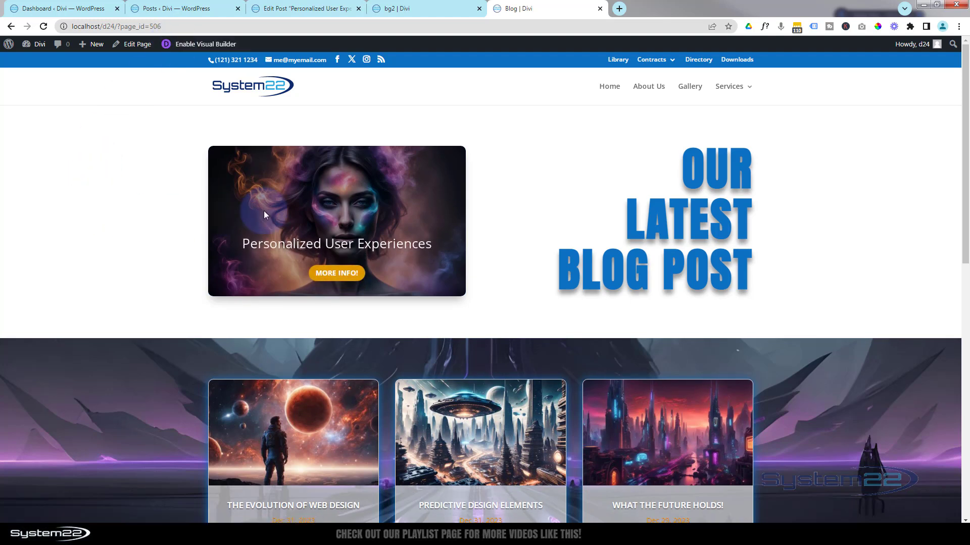
click(332, 275)
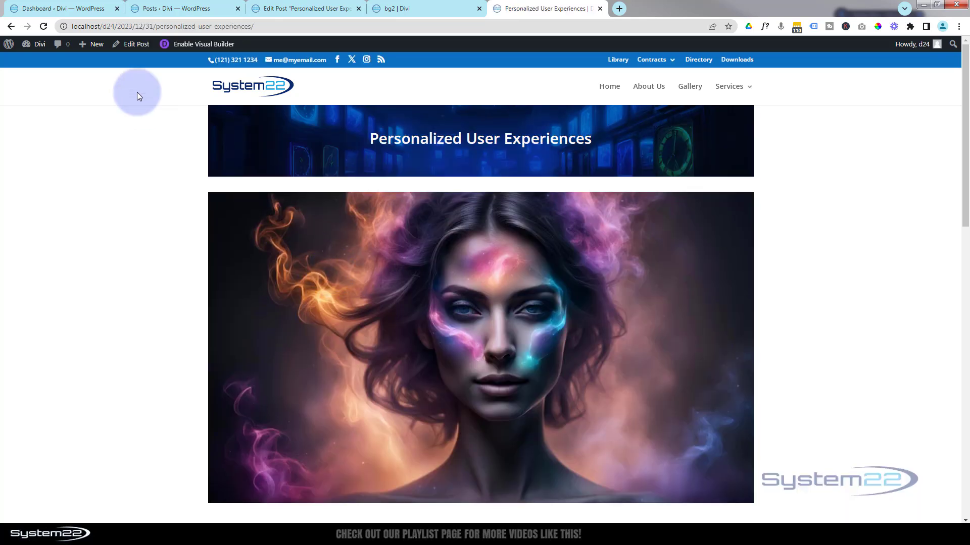
click(11, 26)
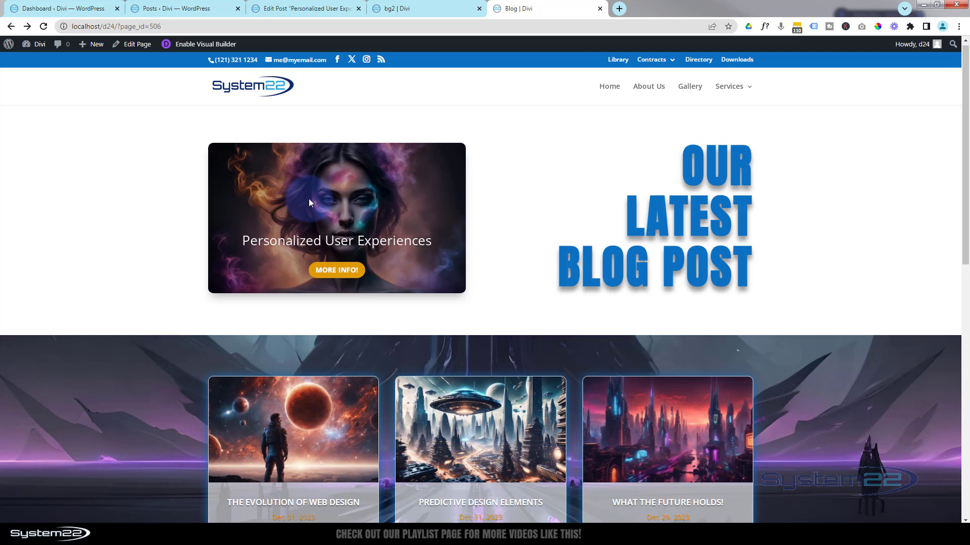
Quick-edit the "Personalized User Experiences" post in the WordPress posts list, setting its publication month to 03-Mar, and update it
click(174, 9)
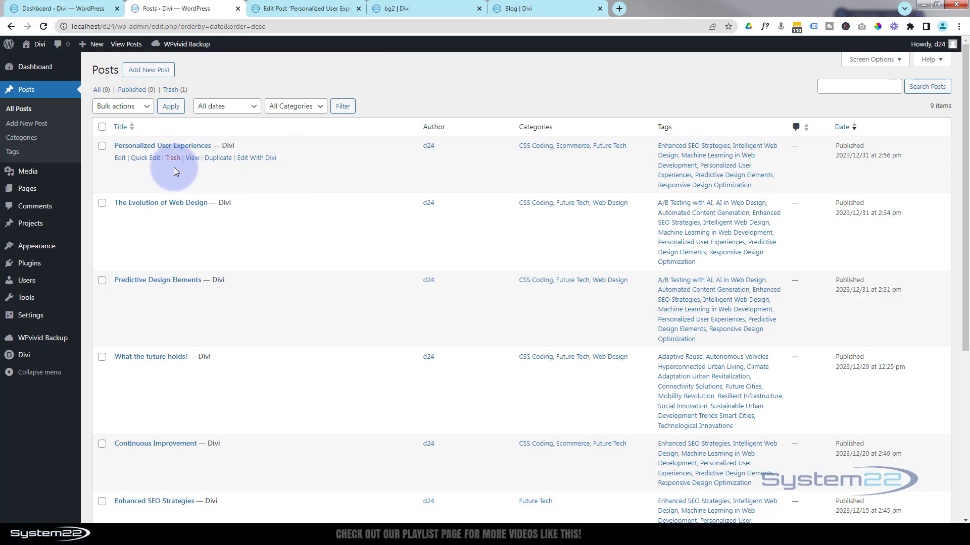
click(147, 157)
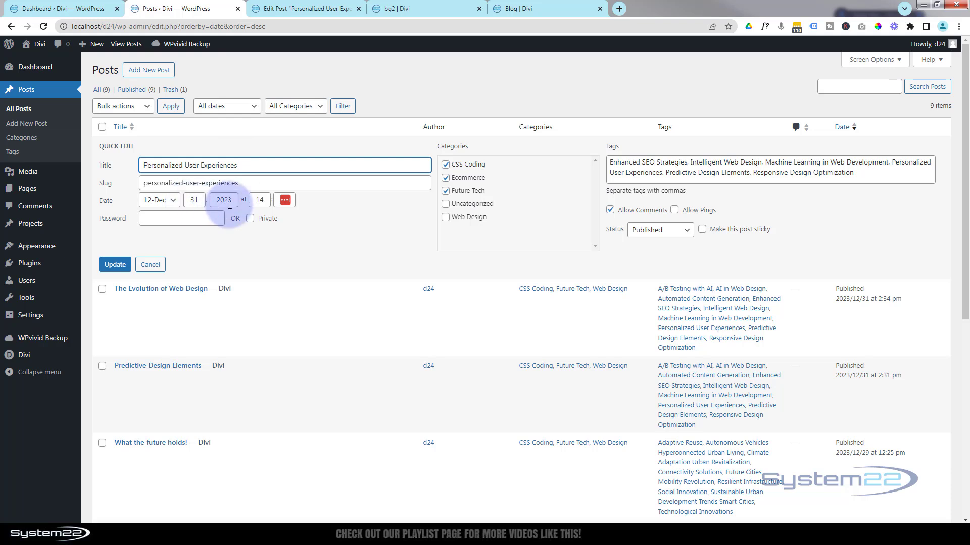
click(175, 201)
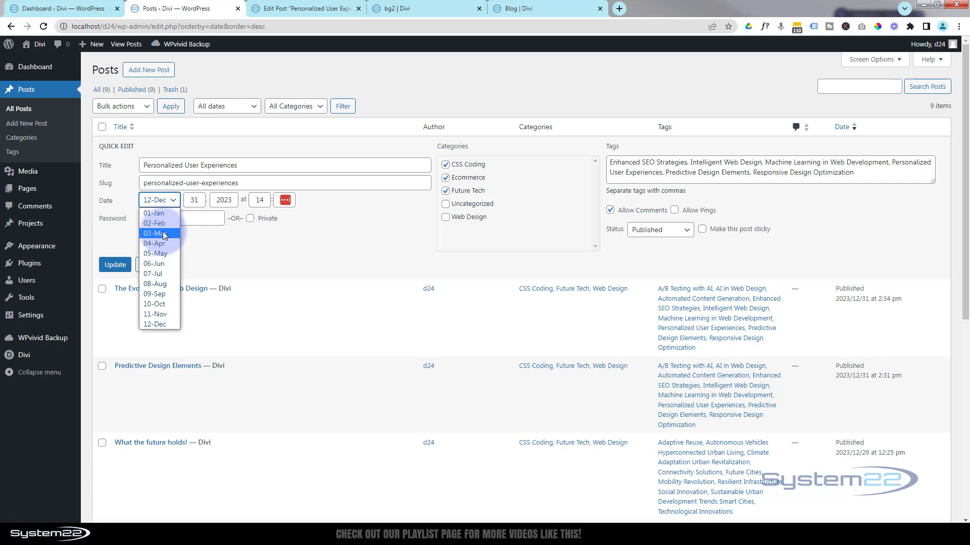
click(163, 233)
click(115, 266)
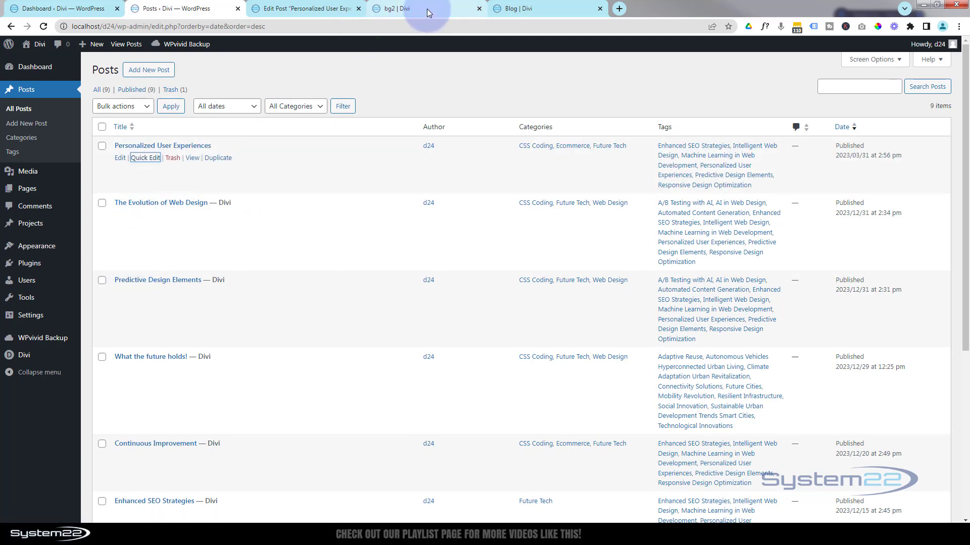
Reload the blog page and check which posts the featured slider and the blog grid show
click(530, 9)
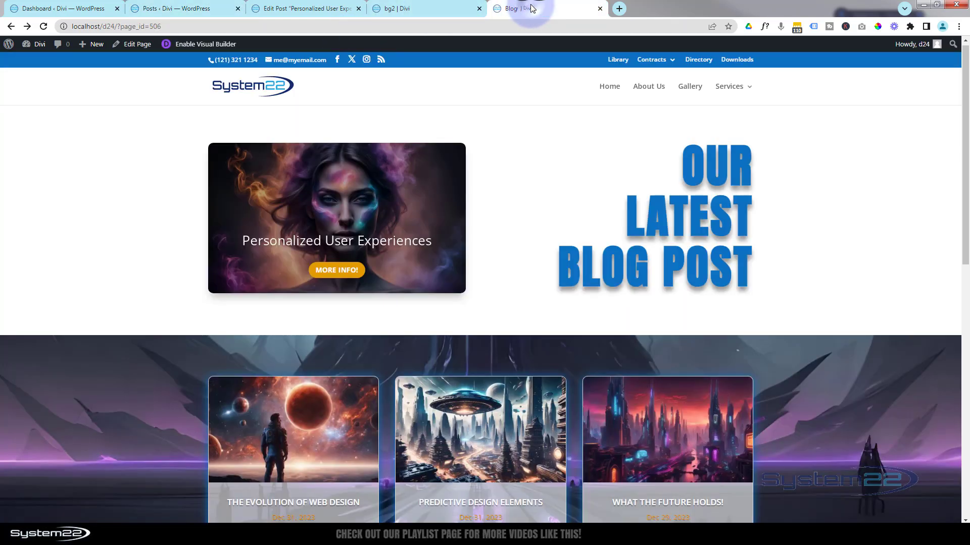
click(43, 26)
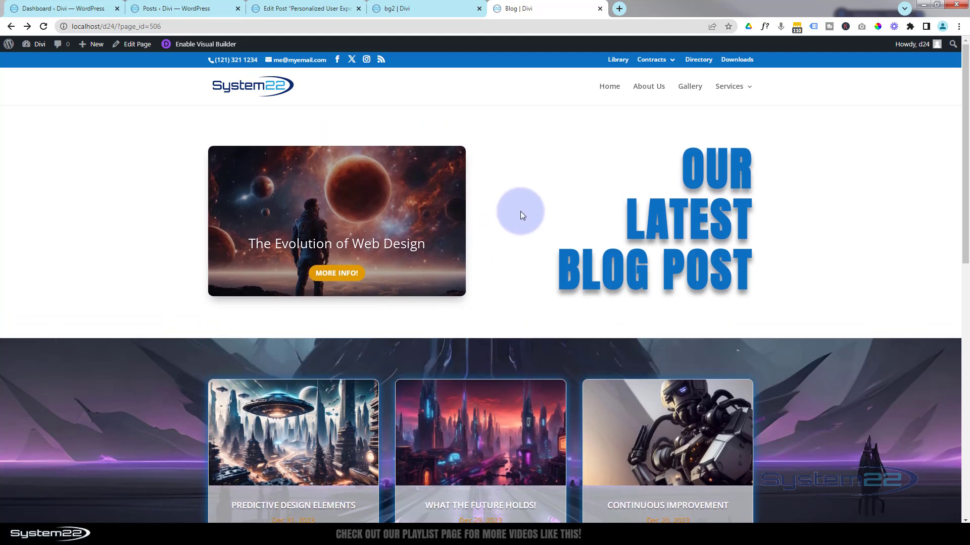
scroll(520, 213, down, 4)
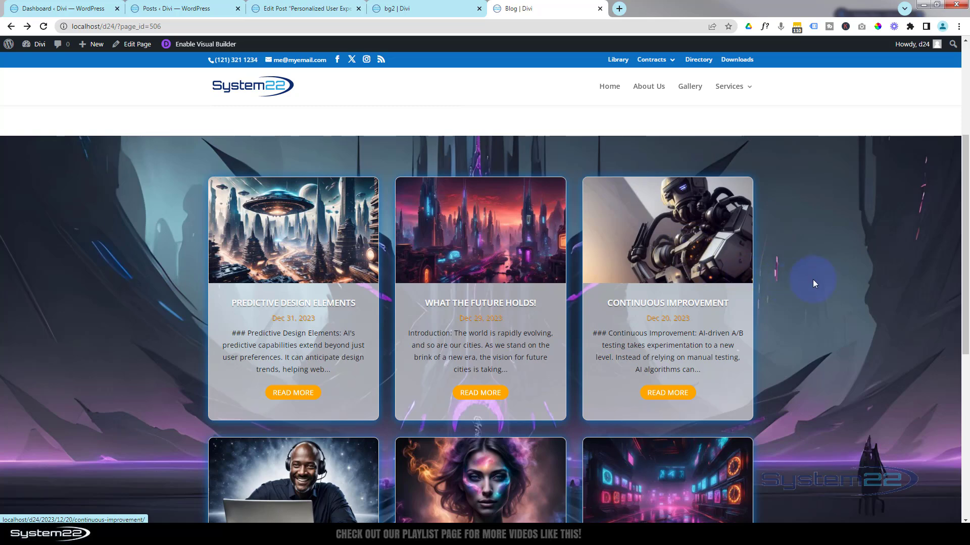
scroll(813, 277, down, 3)
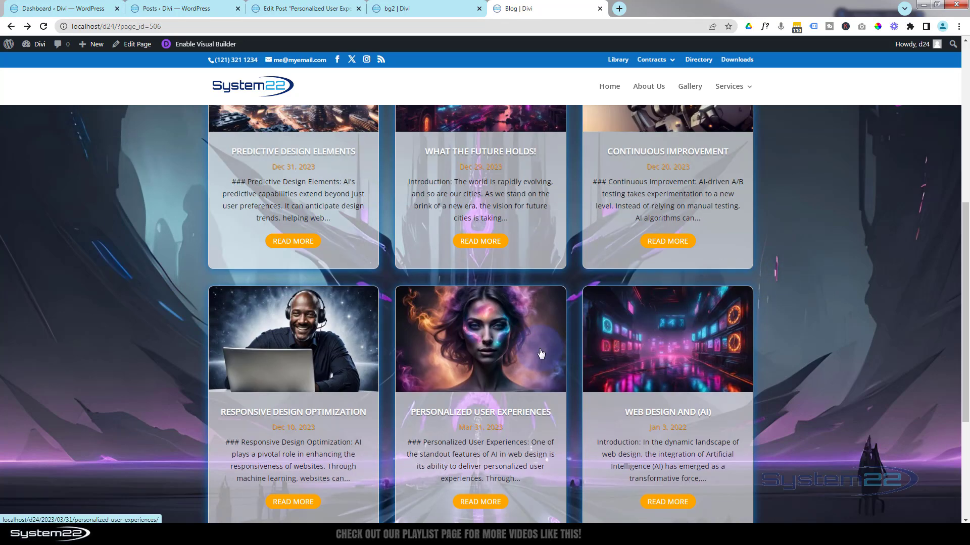
scroll(540, 349, up, 7)
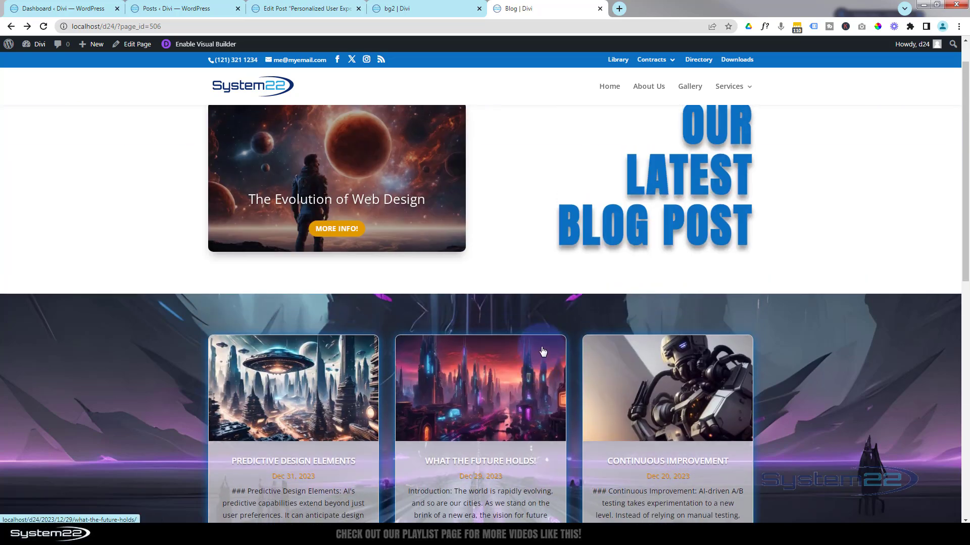